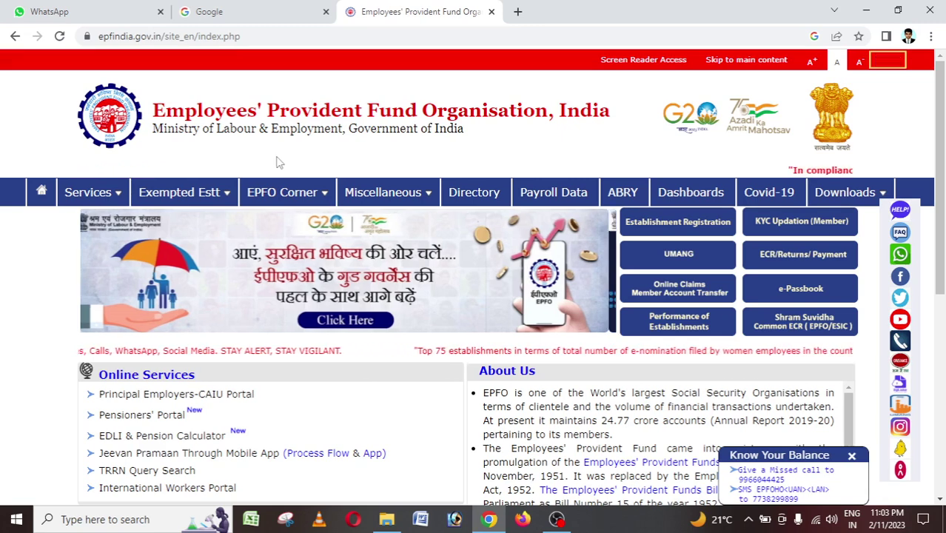
Search Google for 'epf' and open the Employees' Provident Fund Organisation result.
left_click(266, 8)
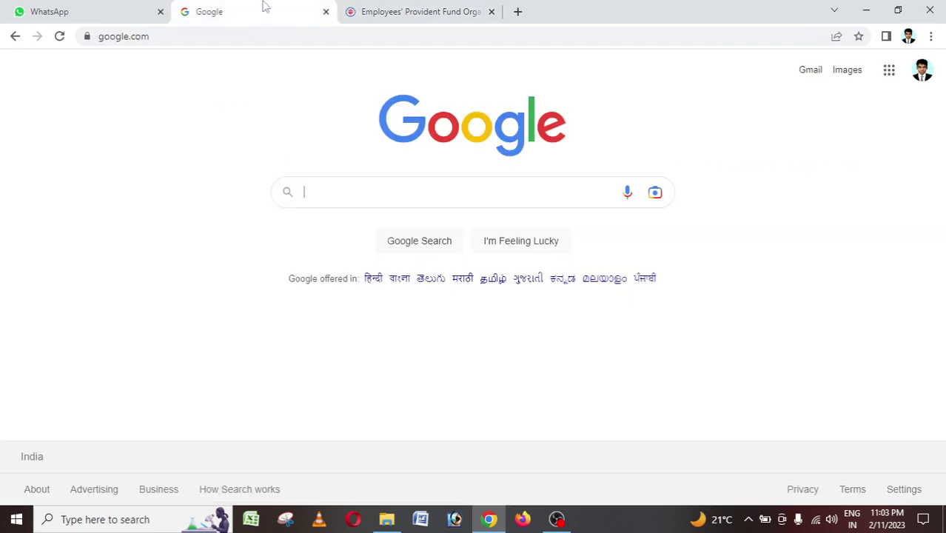
left_click(307, 195)
type("ep")
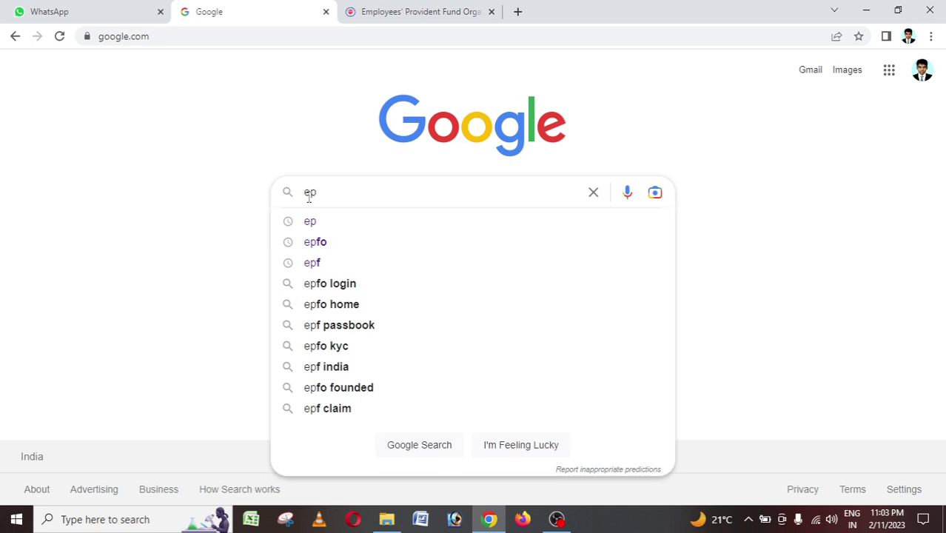
type("f")
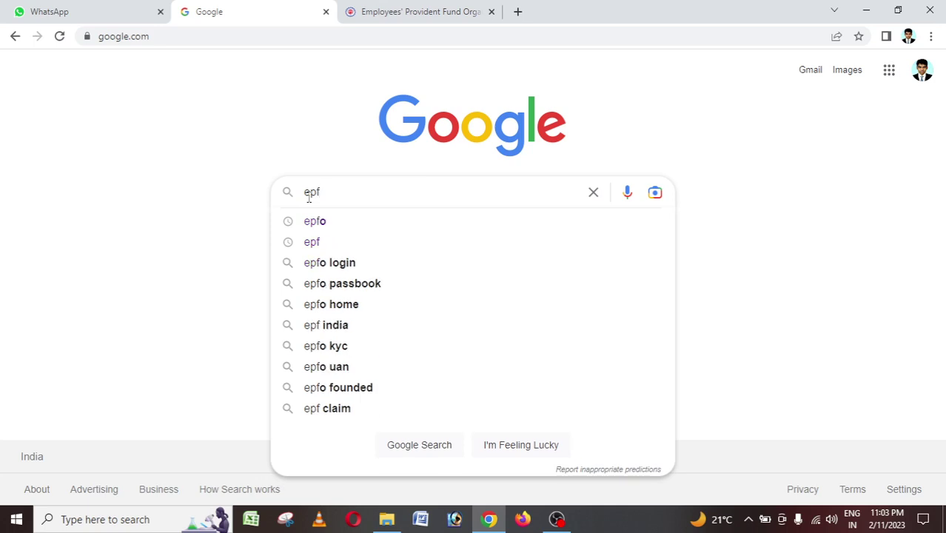
key("Return")
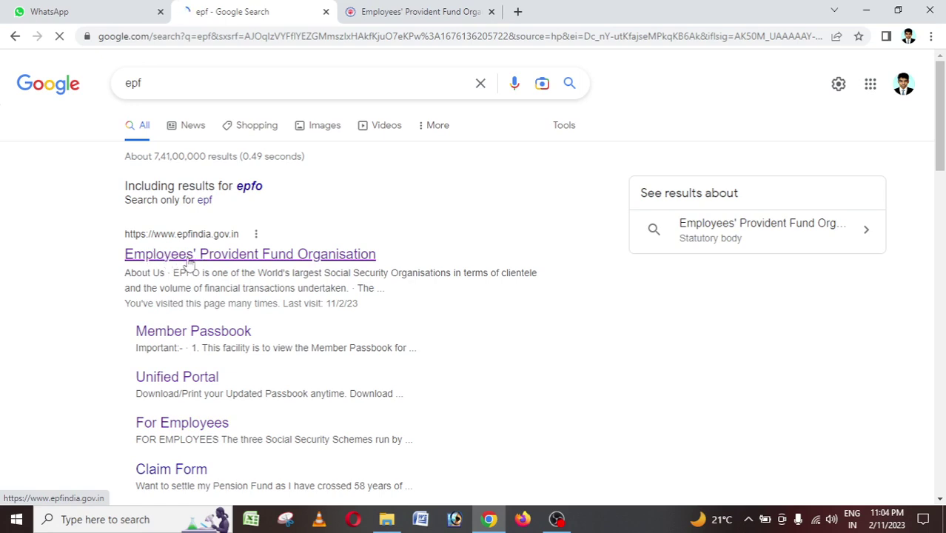
left_click(219, 259)
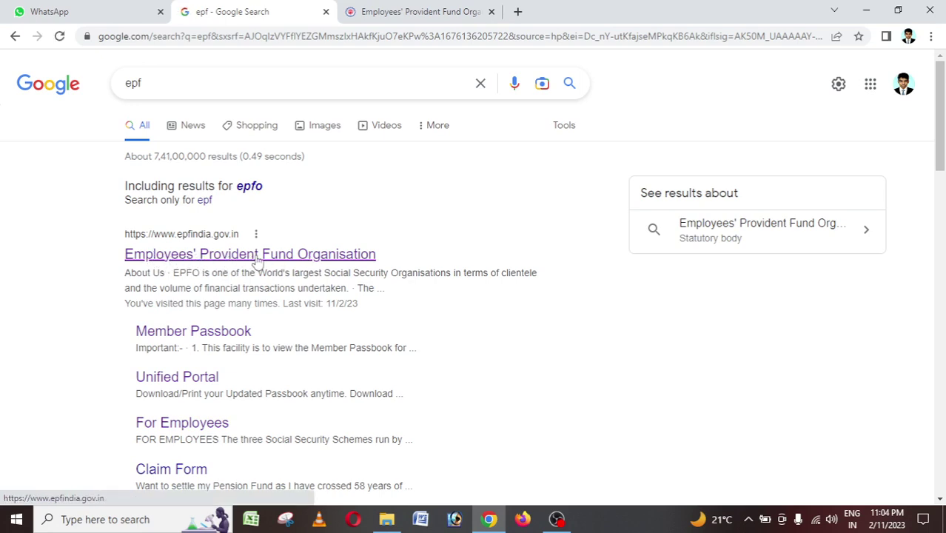
left_click(230, 259)
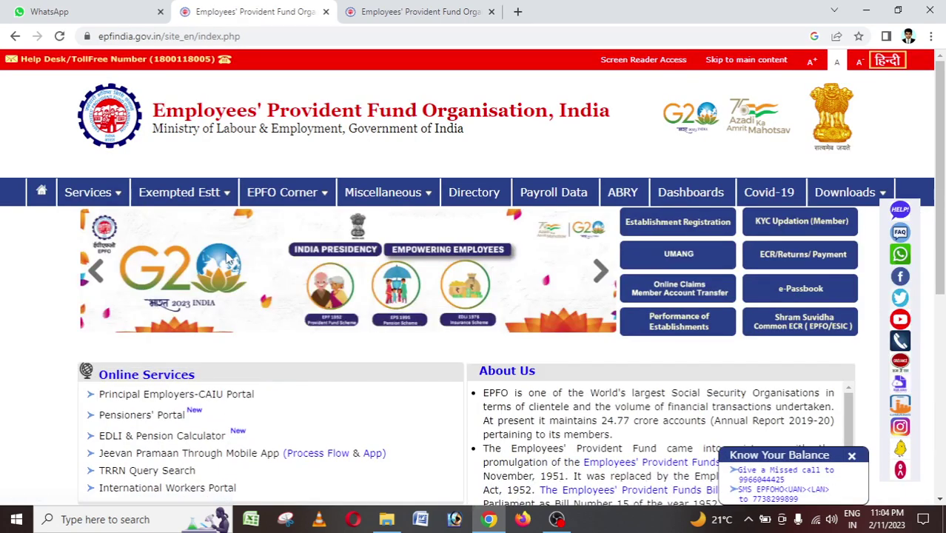
Go to Services > For Employees and open the Member UAN/Online Service login.
mouse_move(100, 192)
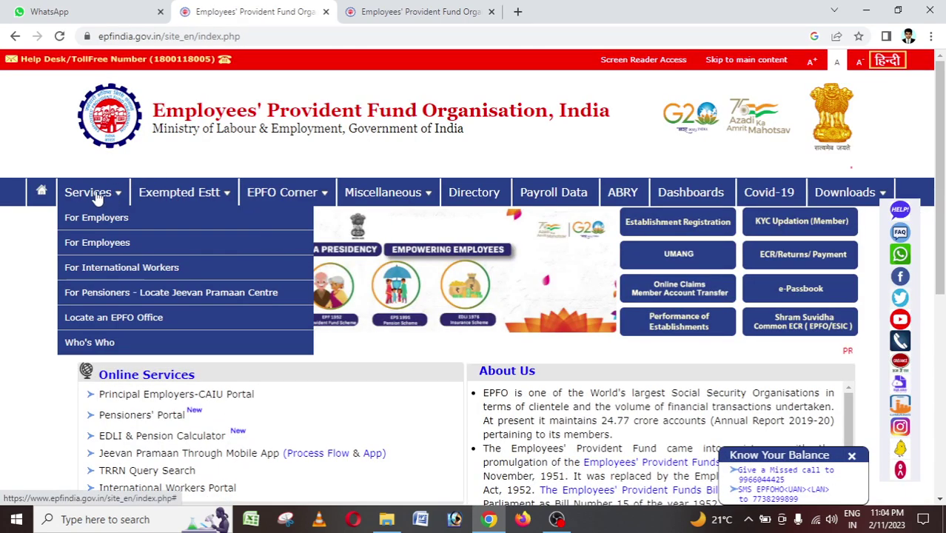
left_click(91, 242)
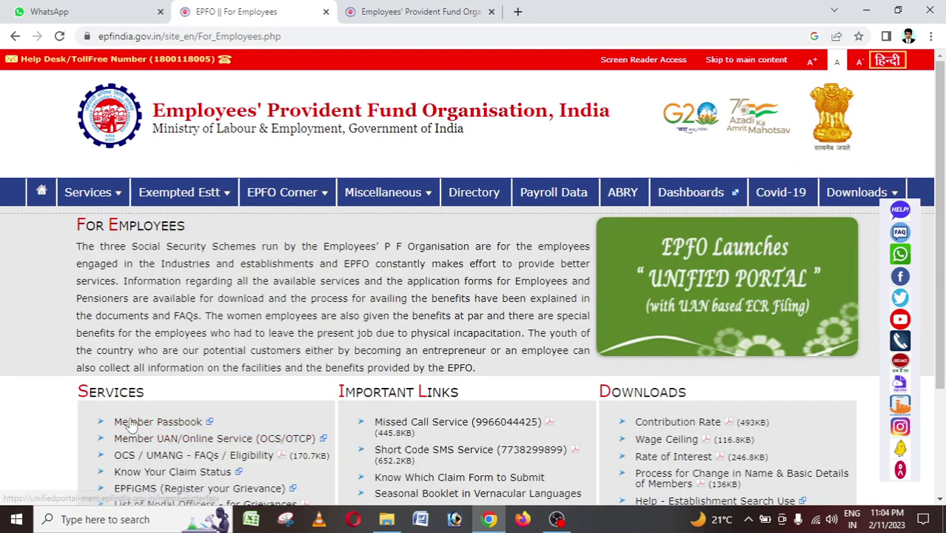
scroll(129, 377, "down", 1)
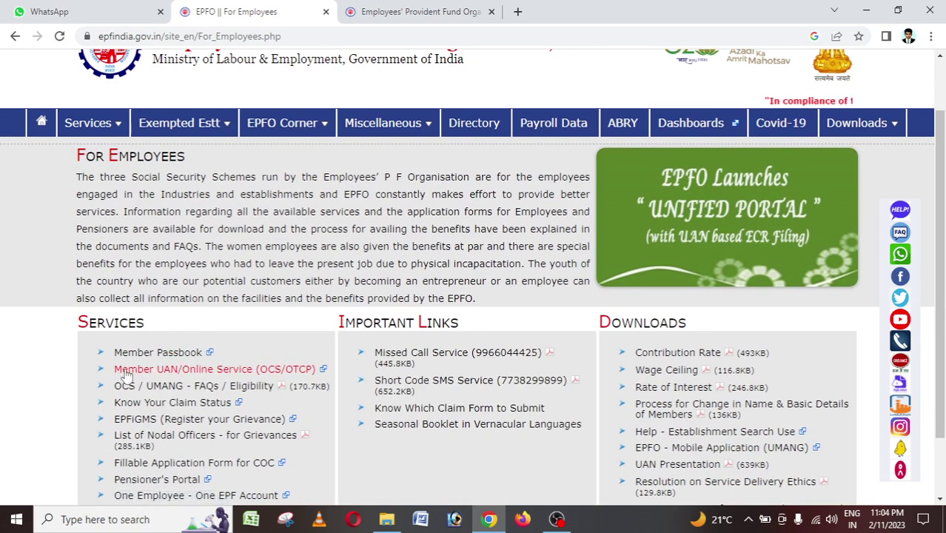
left_click(226, 374)
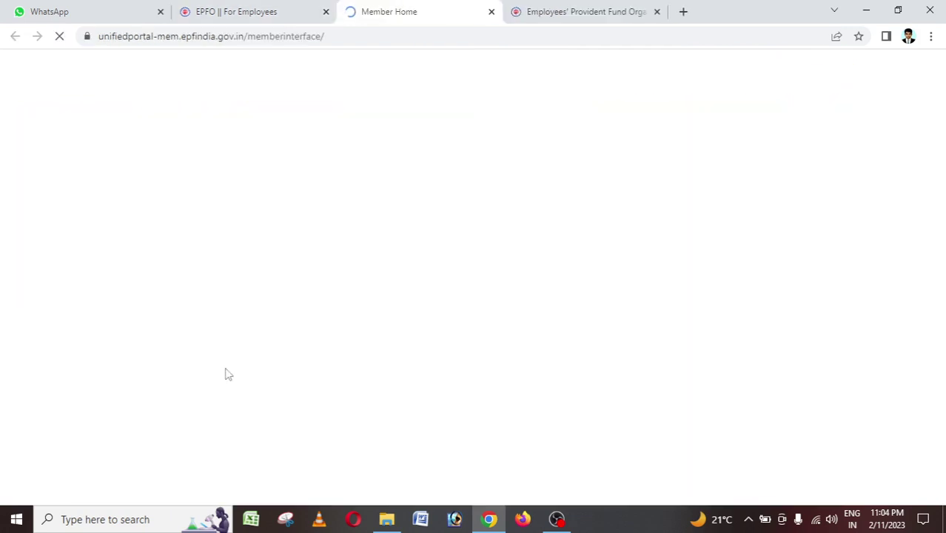
Sign in with the member's UAN, account password and the displayed captcha.
left_click(842, 210)
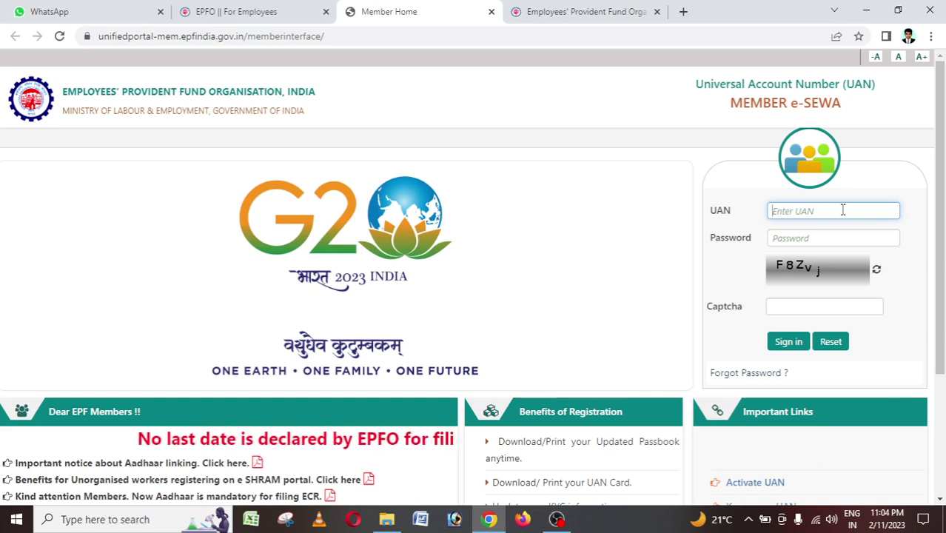
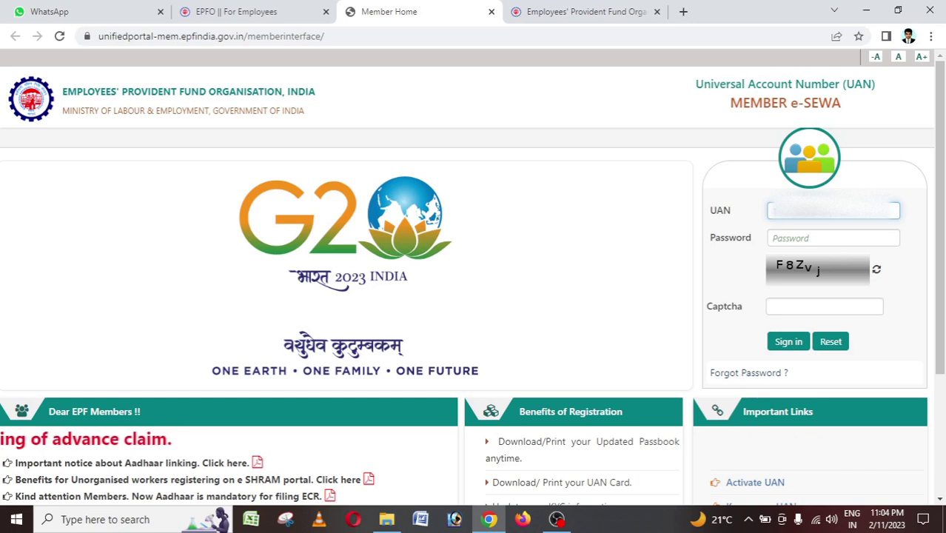
left_click(827, 235)
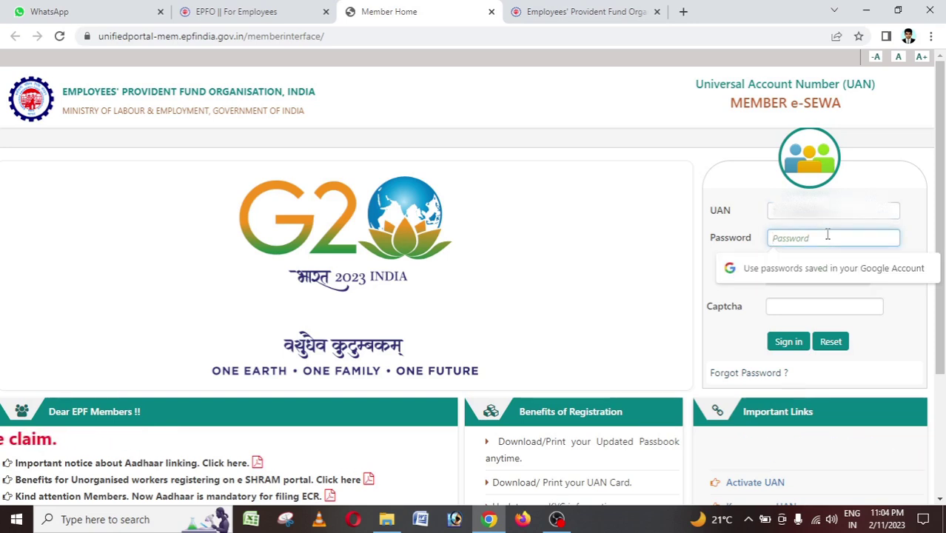
type("•••••")
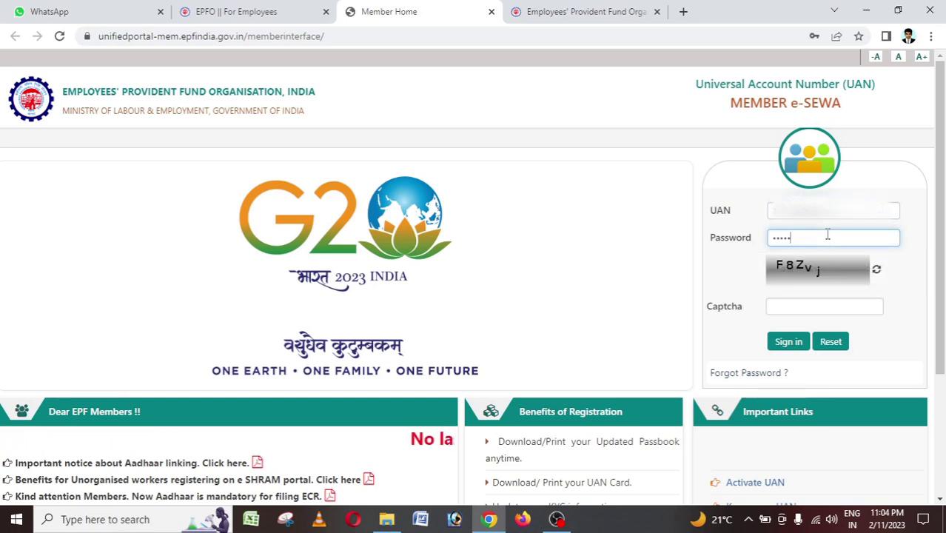
type("••••••")
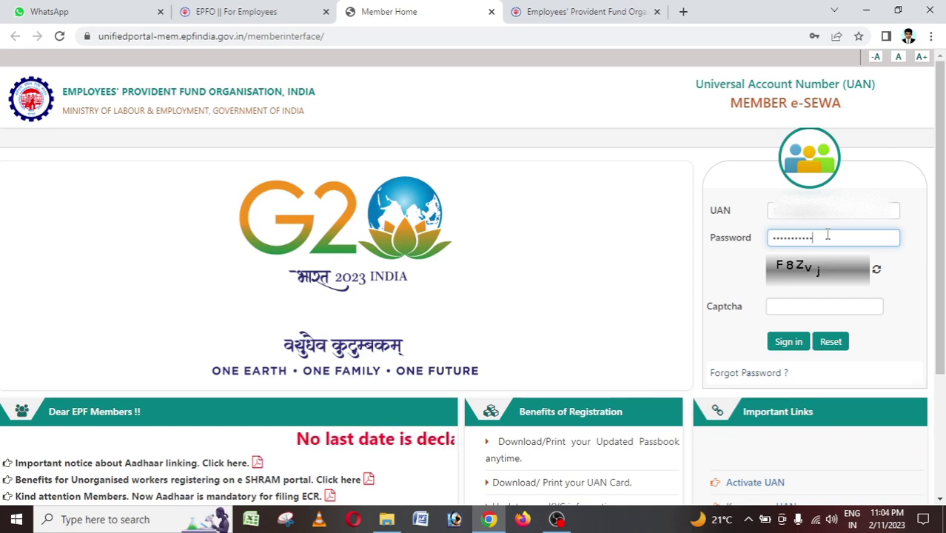
left_click(783, 306)
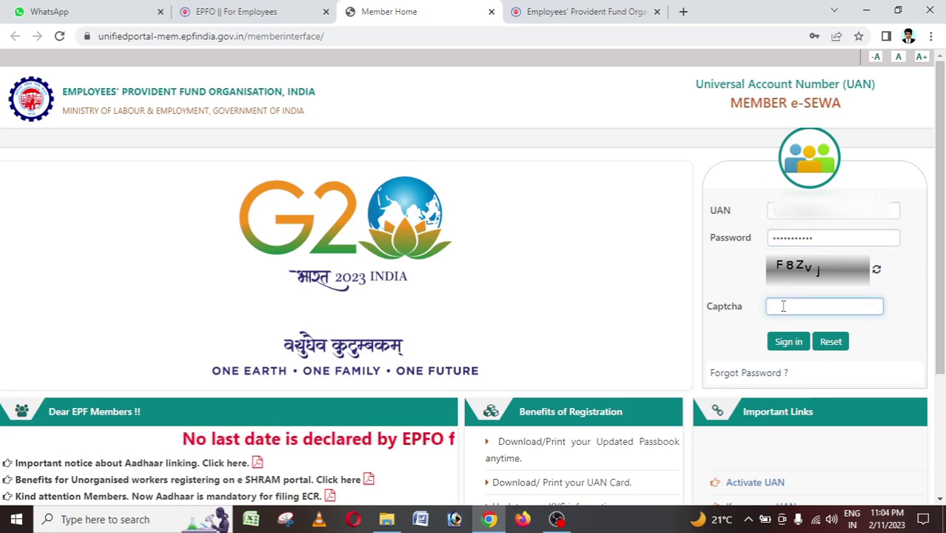
type("F8")
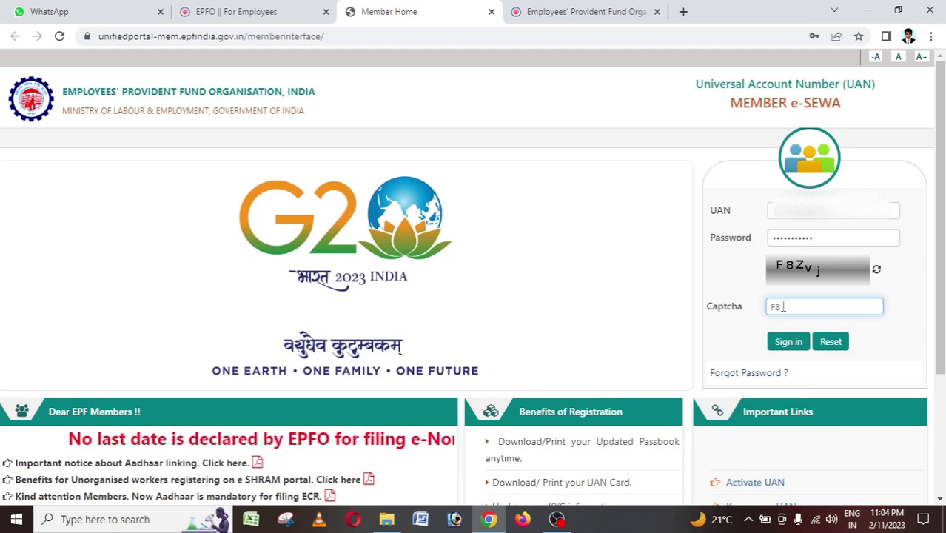
type("Zv")
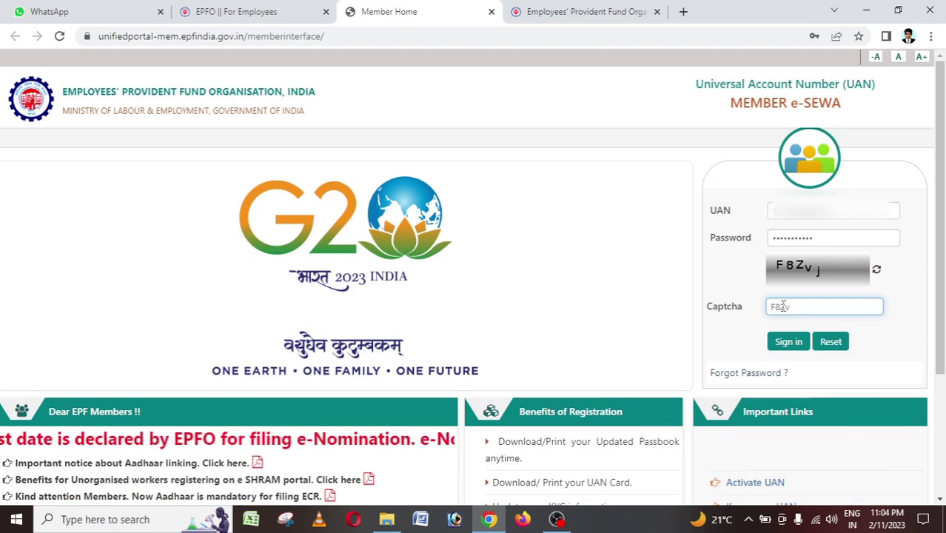
type("j")
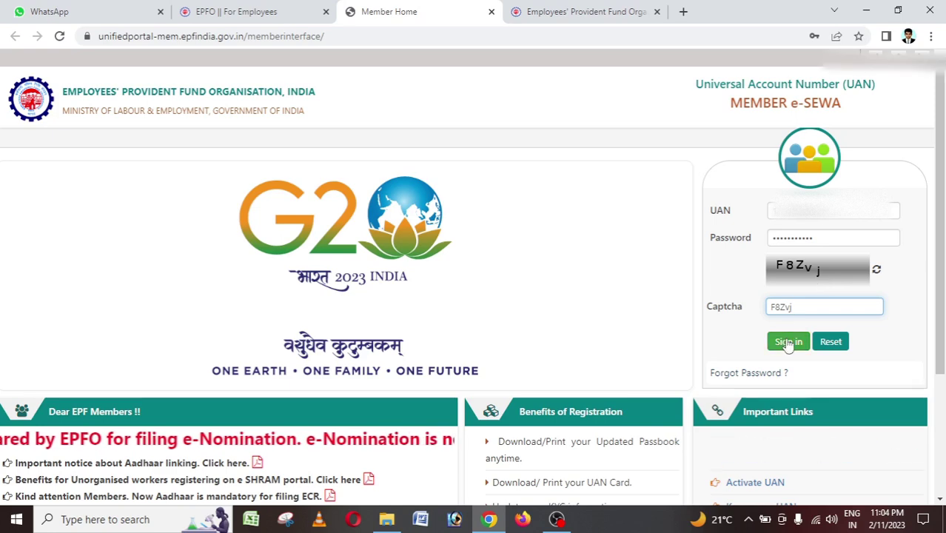
left_click(788, 343)
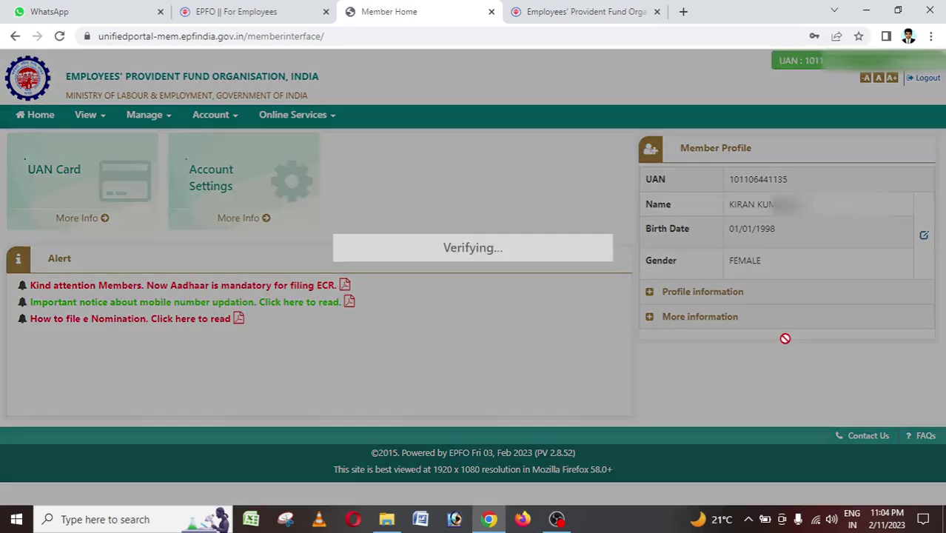
Dismiss the post-login alert and choose Online Services > CLAIM (FORM-31,19,10C&10D).
left_click(755, 363)
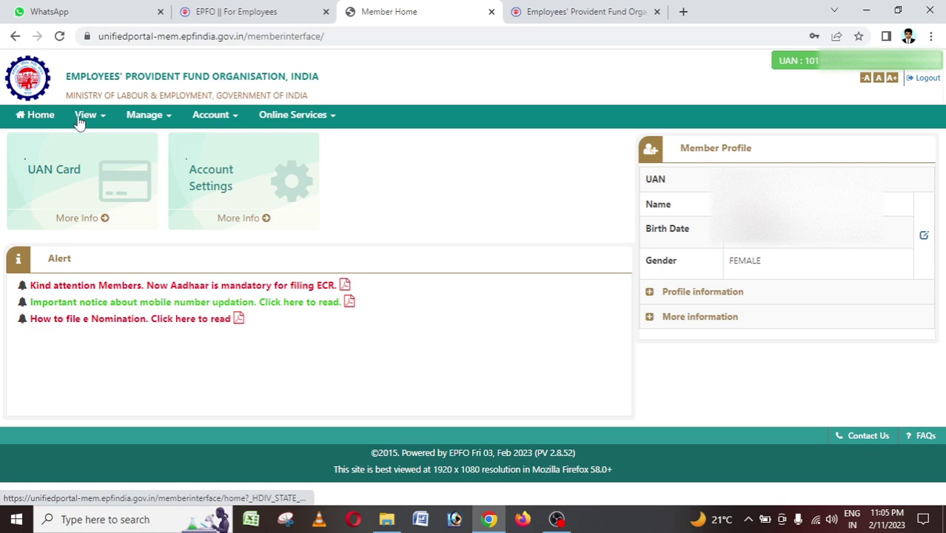
left_click(319, 117)
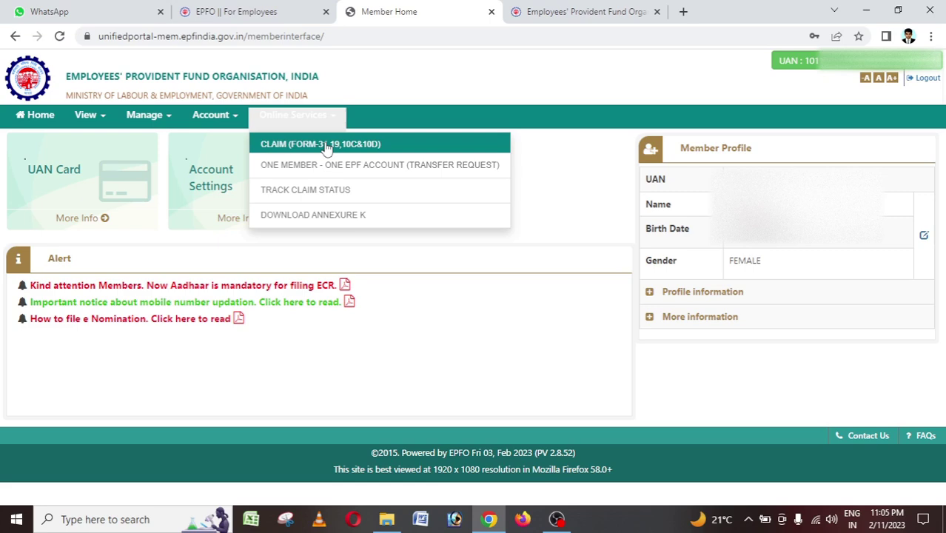
left_click(326, 148)
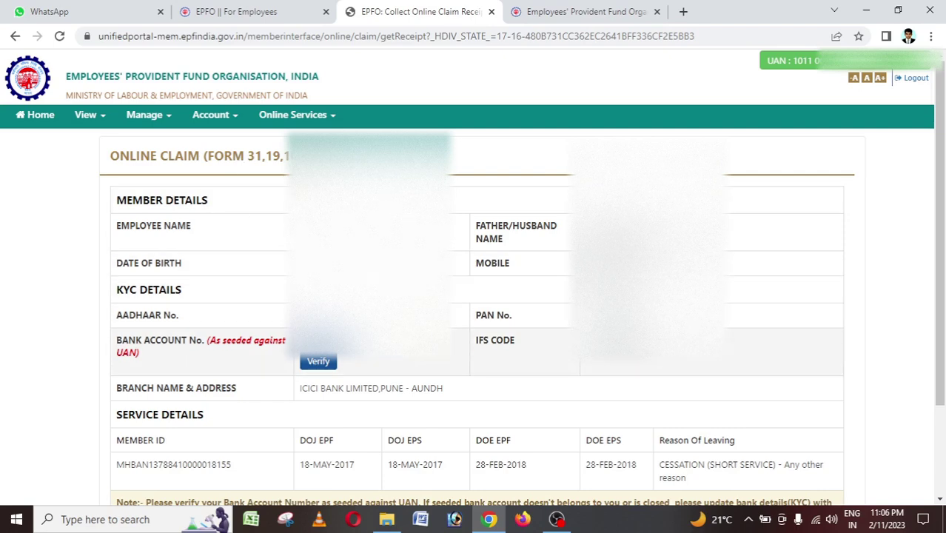
Answer Yes to the bank-account Certificate of Undertaking and proceed to the online claim.
scroll(473, 296, "down", 2)
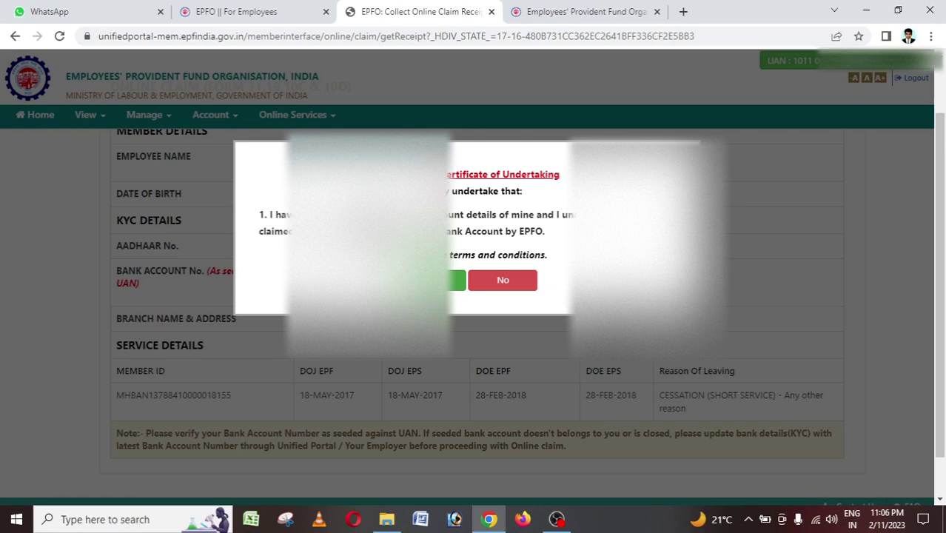
left_click(456, 280)
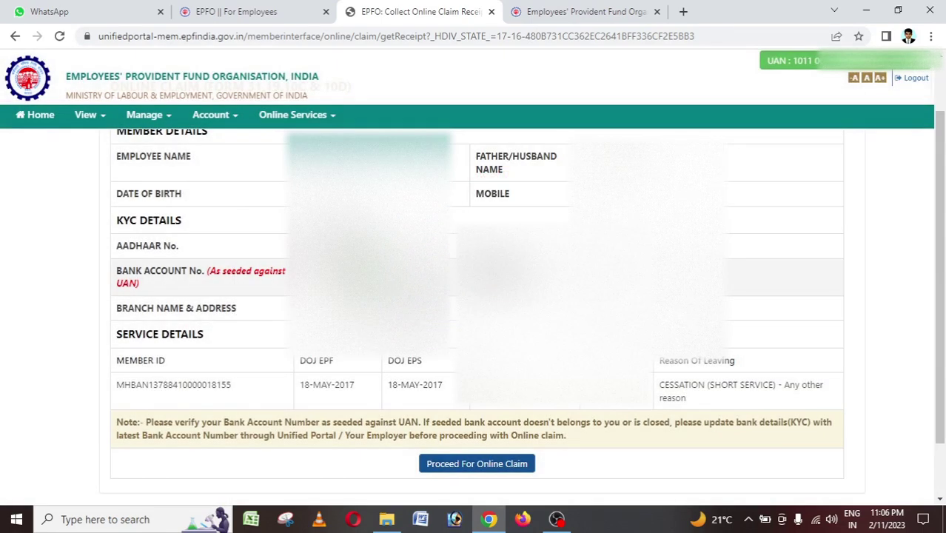
scroll(474, 296, "down", 1)
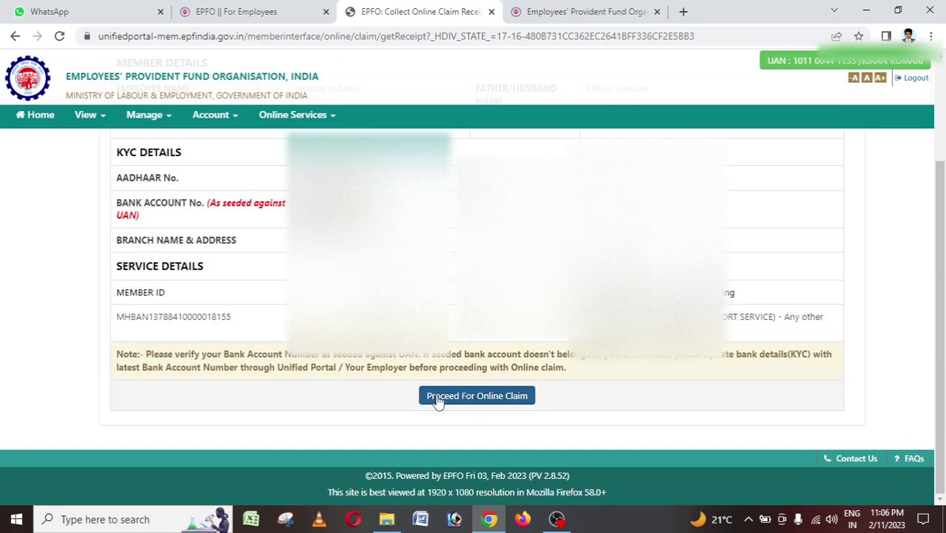
left_click(482, 397)
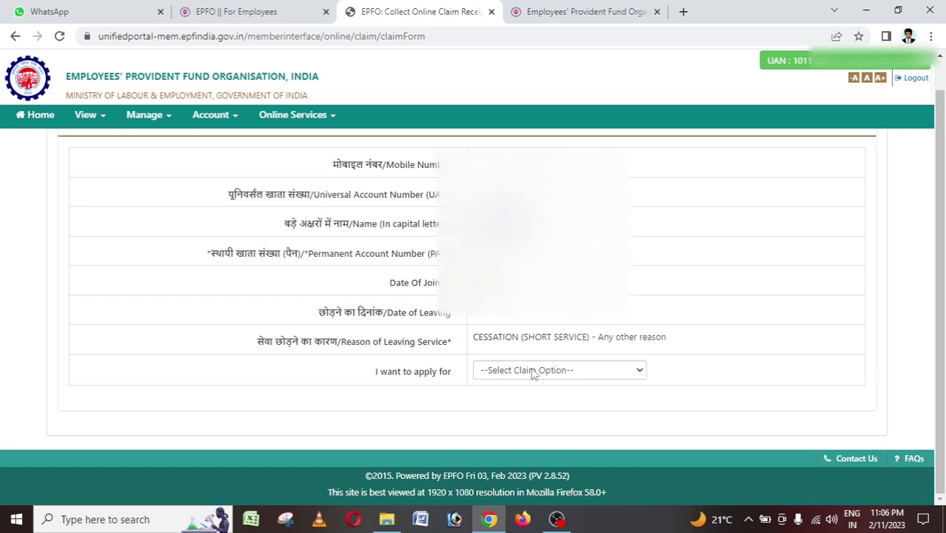
Select PF ADVANCE (FORM-31) in the 'I want to apply for' dropdown.
left_click(532, 372)
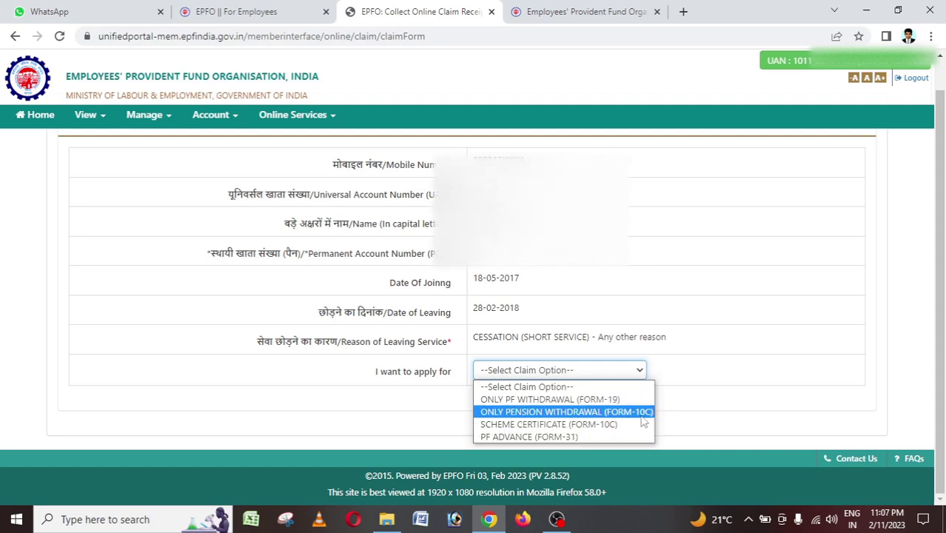
left_click(535, 437)
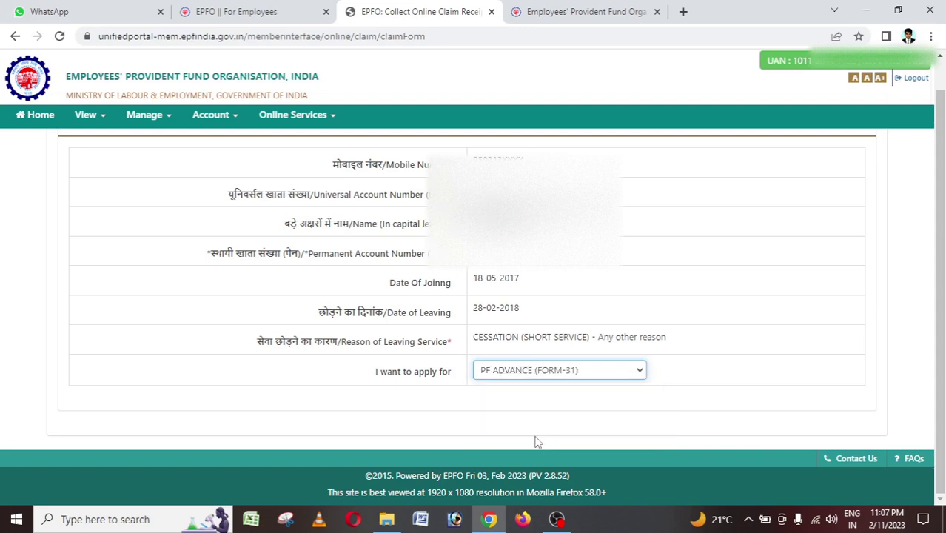
Select the SAPPHIRE FOODS INDIA LIMITED service and set the advance purpose to Illness.
left_click(532, 407)
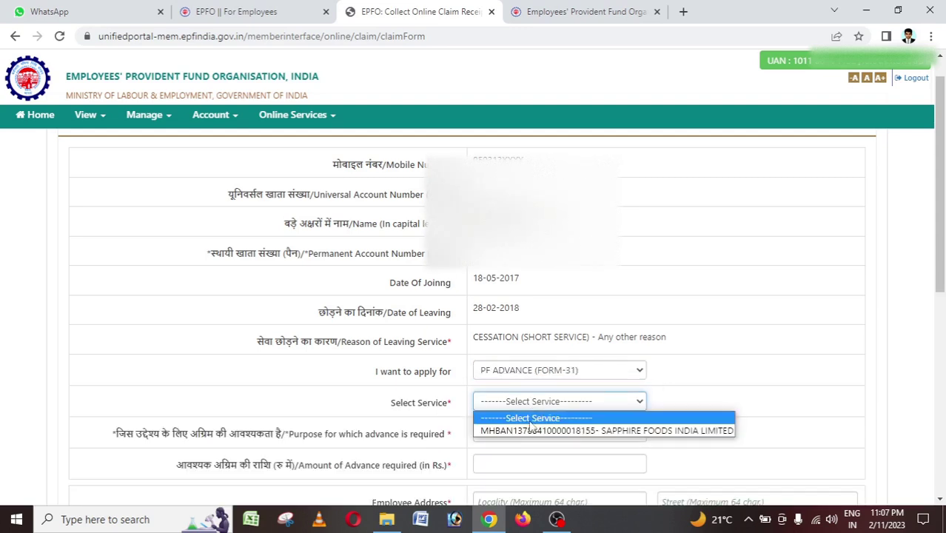
left_click(743, 364)
scroll(648, 379, "down", 1)
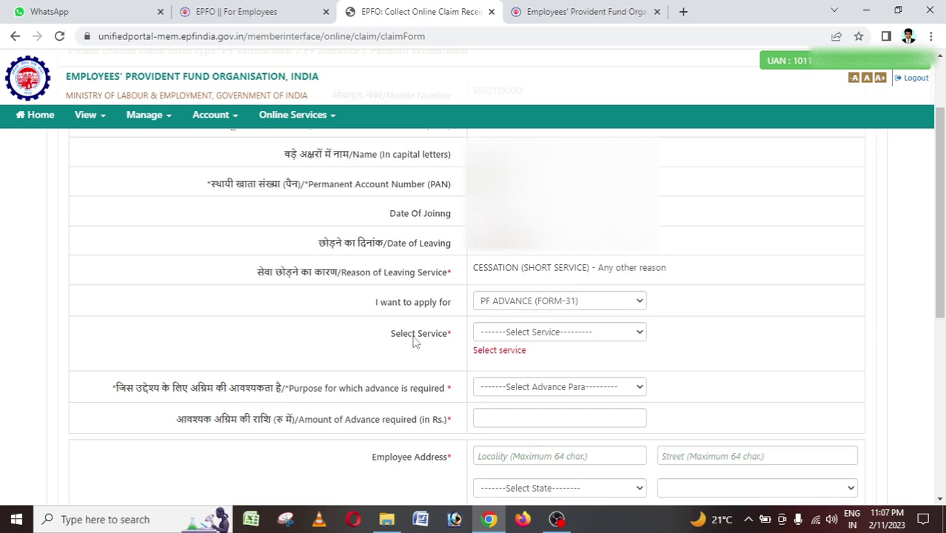
left_click(524, 335)
left_click(537, 361)
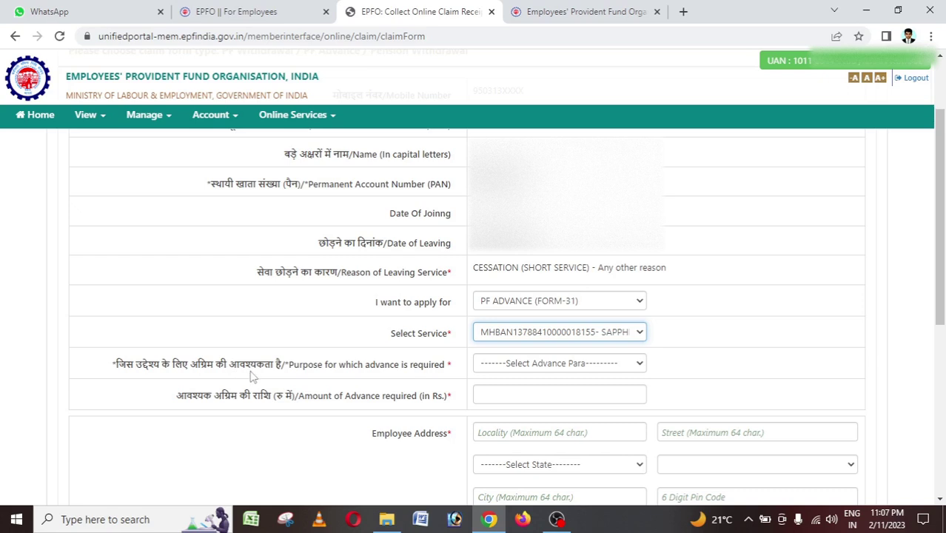
left_click(563, 363)
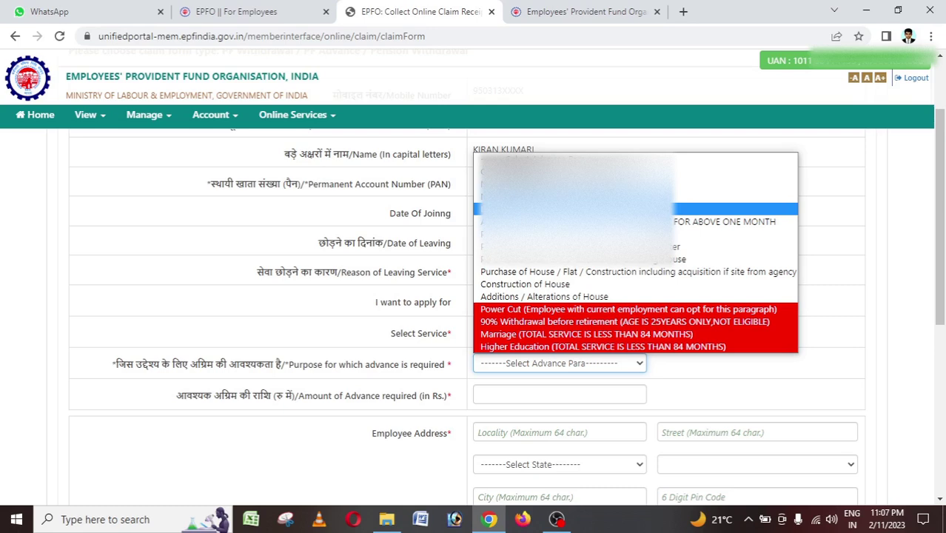
left_click(562, 209)
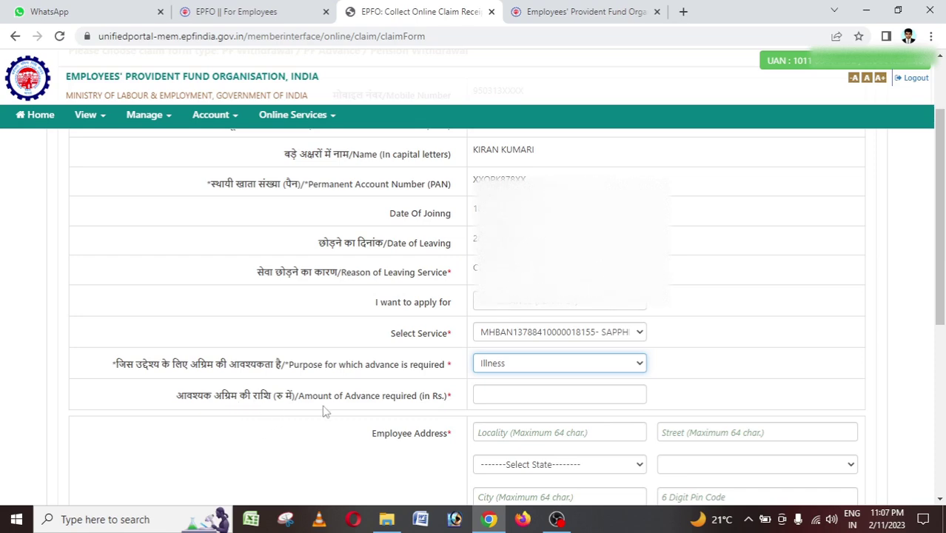
left_click(517, 397)
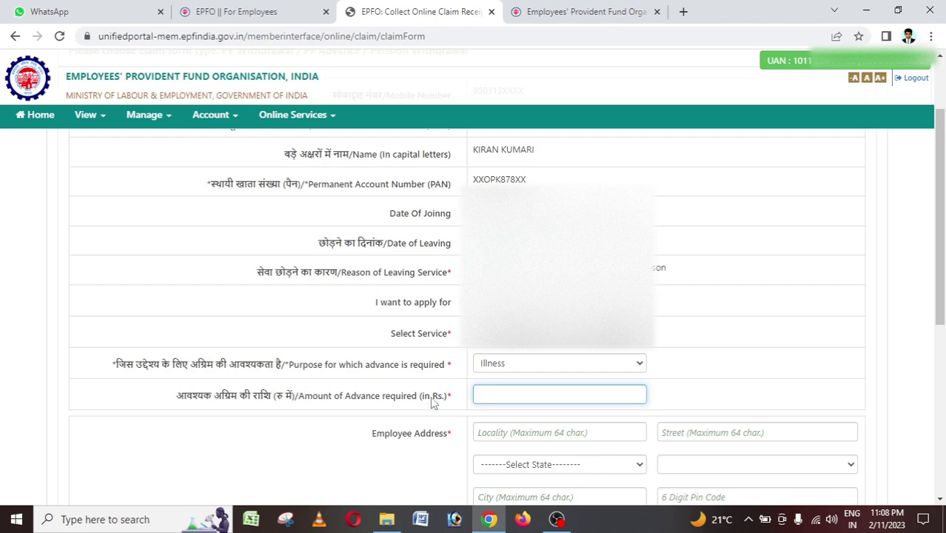
Enter 7500 as the advance amount and autofill the locality from the saved address.
type("7500")
scroll(474, 378, "down", 1)
left_click(521, 363)
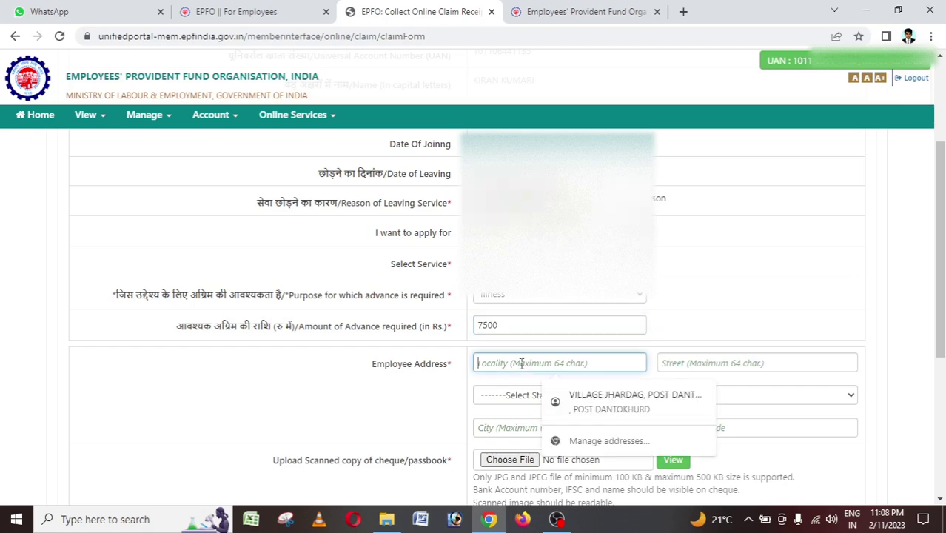
left_click(634, 401)
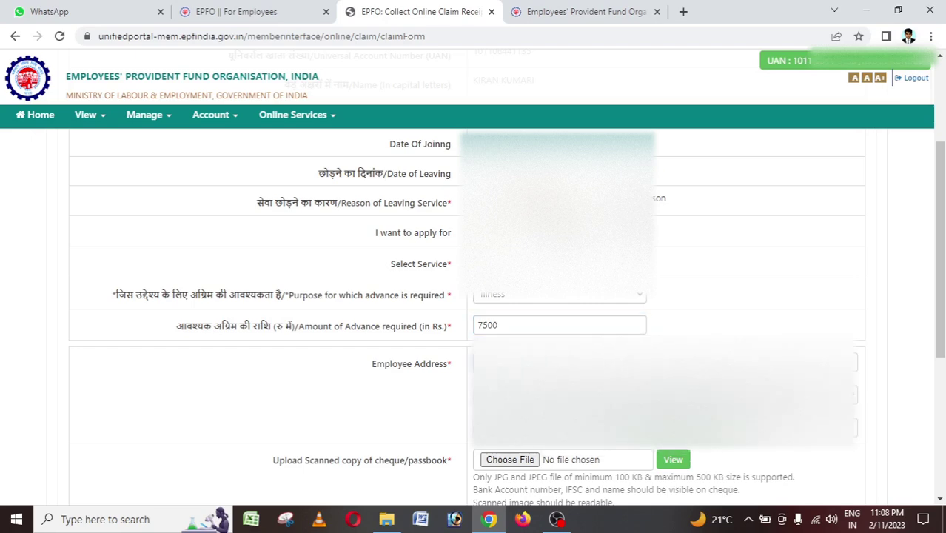
left_click(740, 362)
key("Escape")
Choose the employee's state and district in the address dropdowns.
key("alt+Down")
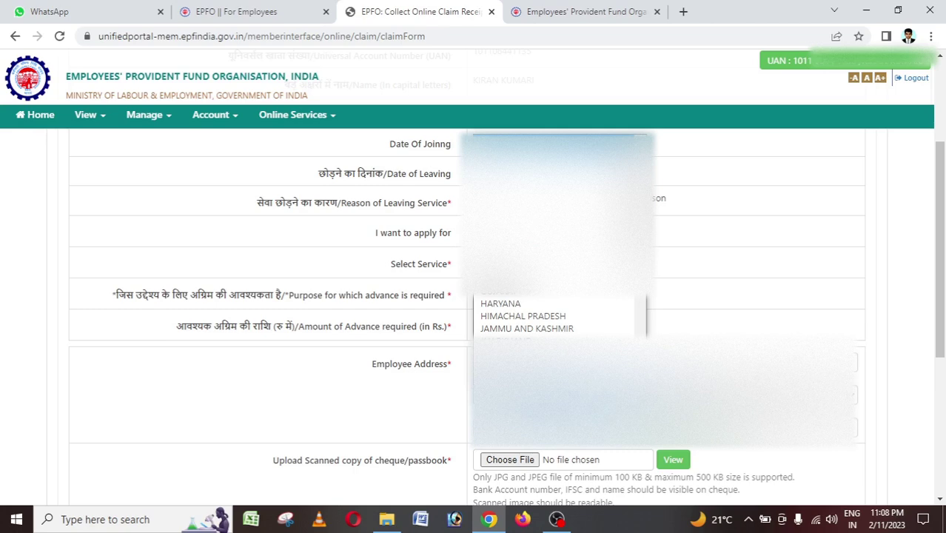
key("Return")
key("alt+Down")
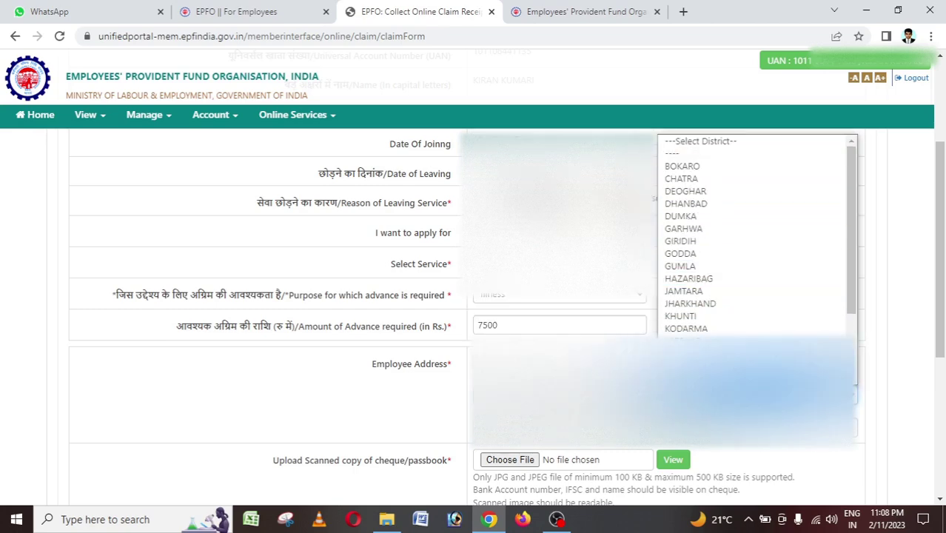
scroll(755, 237, "down", 1)
left_click(733, 374)
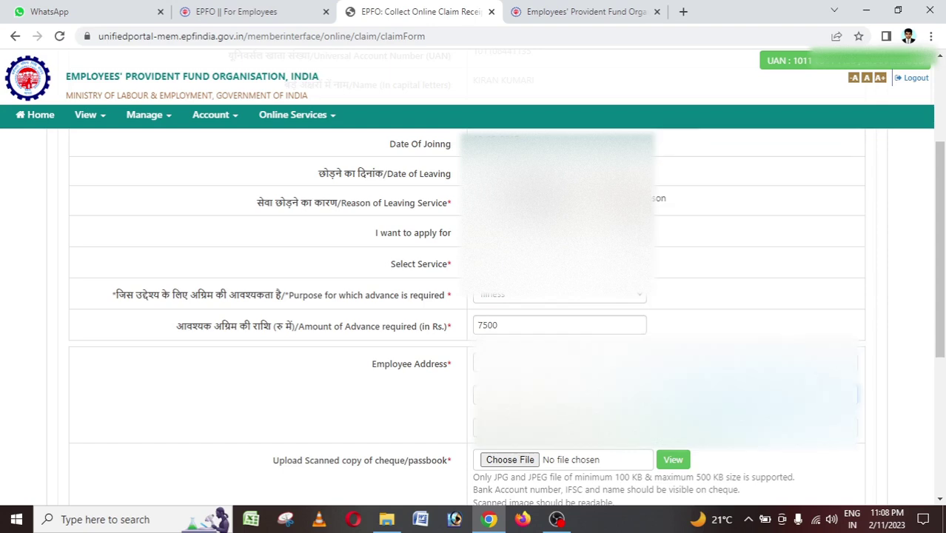
left_click(518, 427)
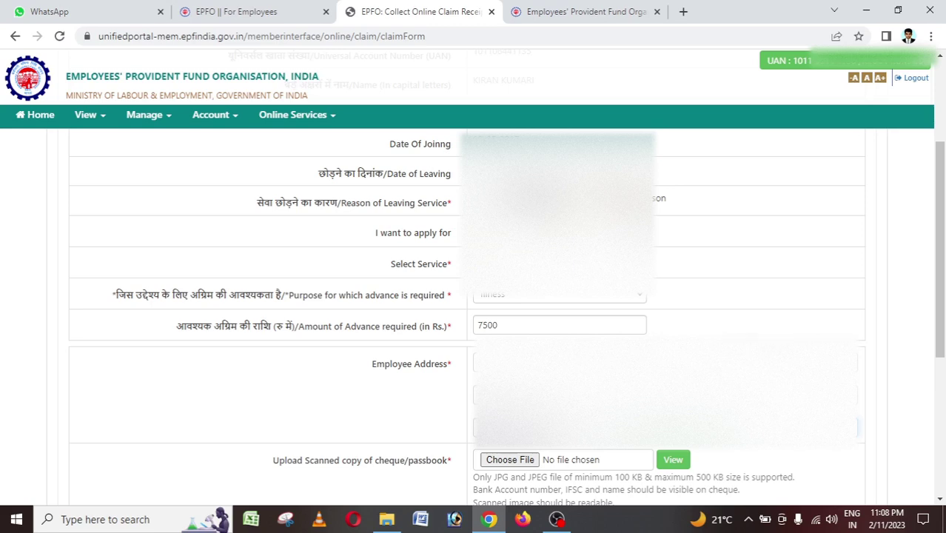
Upload PASS.jpeg as the cheque/passbook scan and check its preview before closing it.
scroll(488, 370, "down", 3)
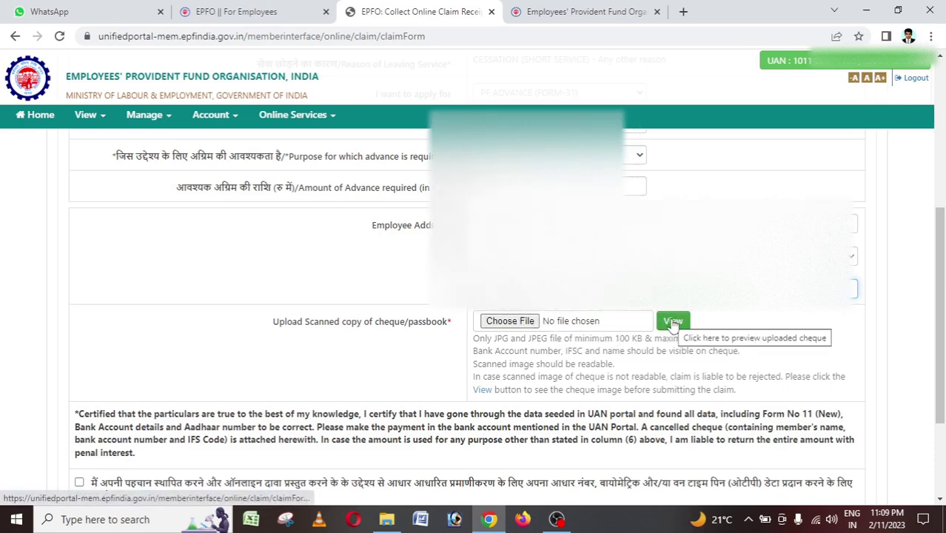
left_click(510, 321)
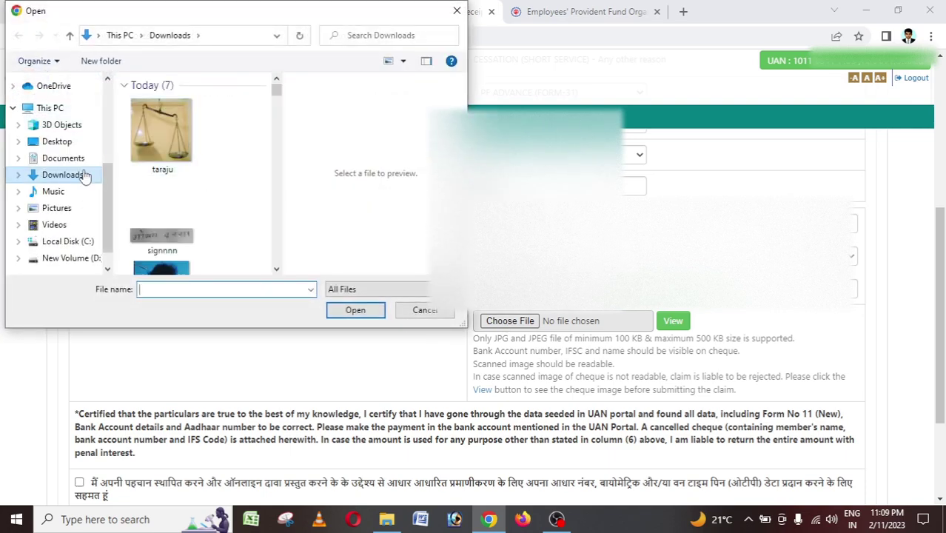
left_click_drag(280, 92, 270, 177)
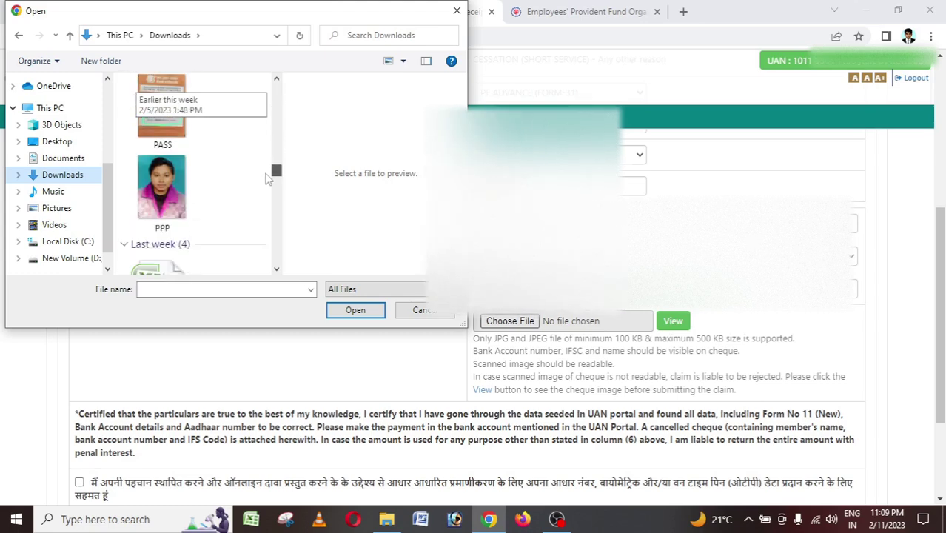
double_click(172, 112)
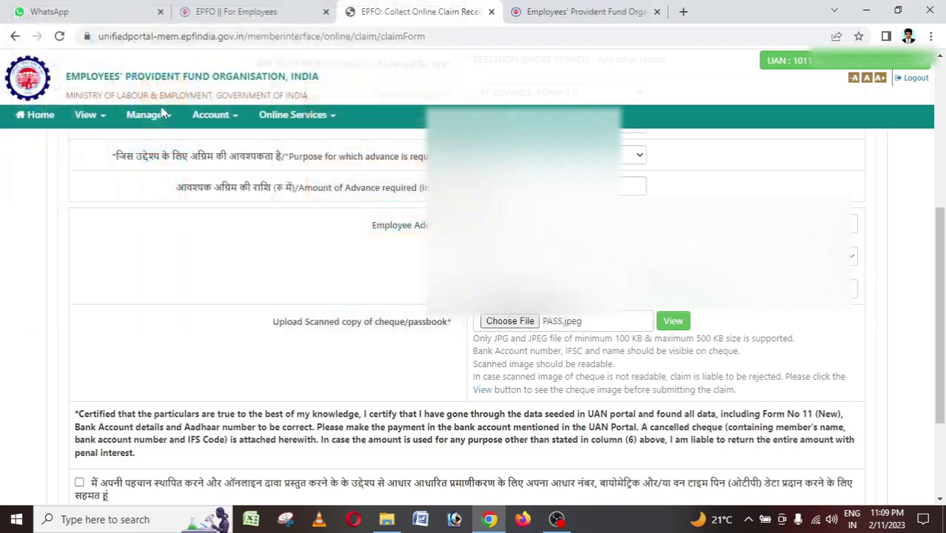
left_click(672, 321)
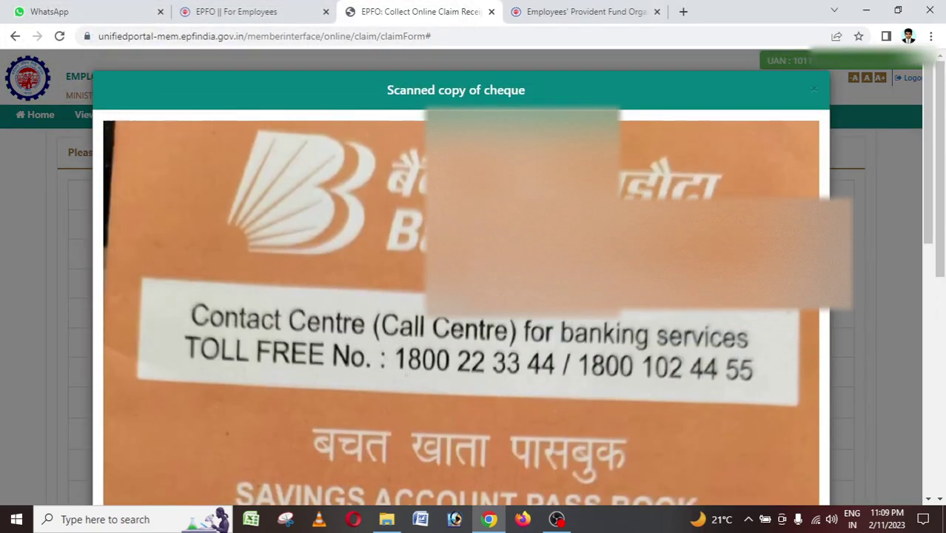
left_click(814, 90)
scroll(517, 443, "down", 5)
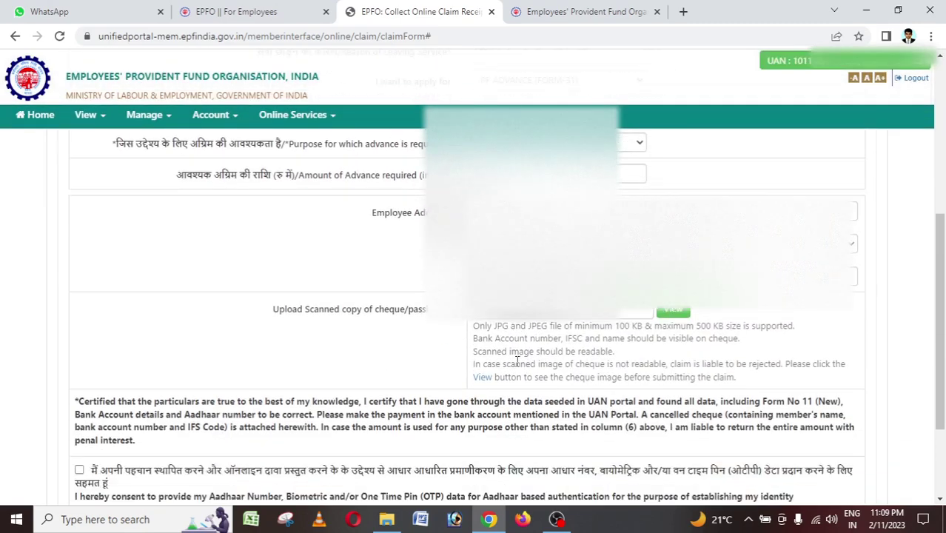
Tick the Aadhaar authentication consent, request the Aadhaar OTP, and select the Enter OTP field.
left_click(79, 445)
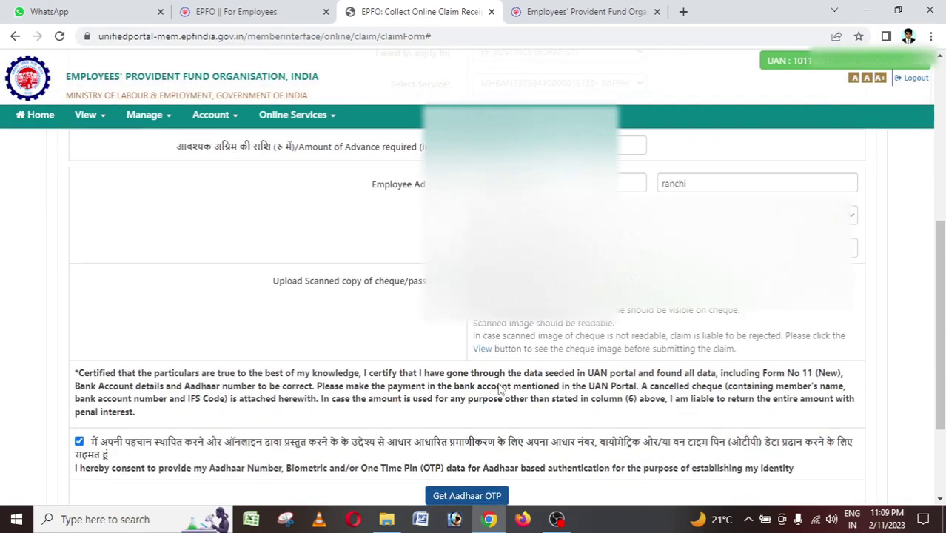
scroll(481, 368, "down", 2)
left_click(472, 358)
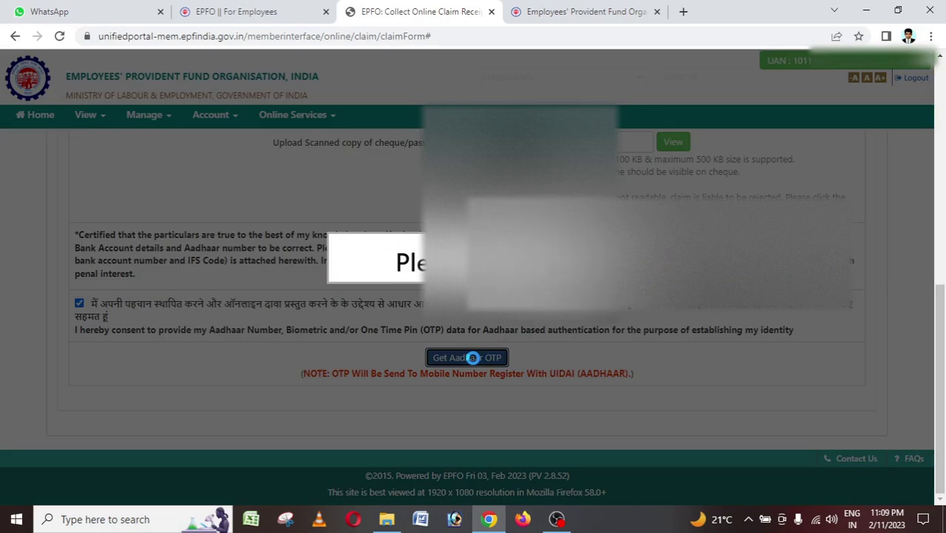
scroll(511, 338, "down", 1)
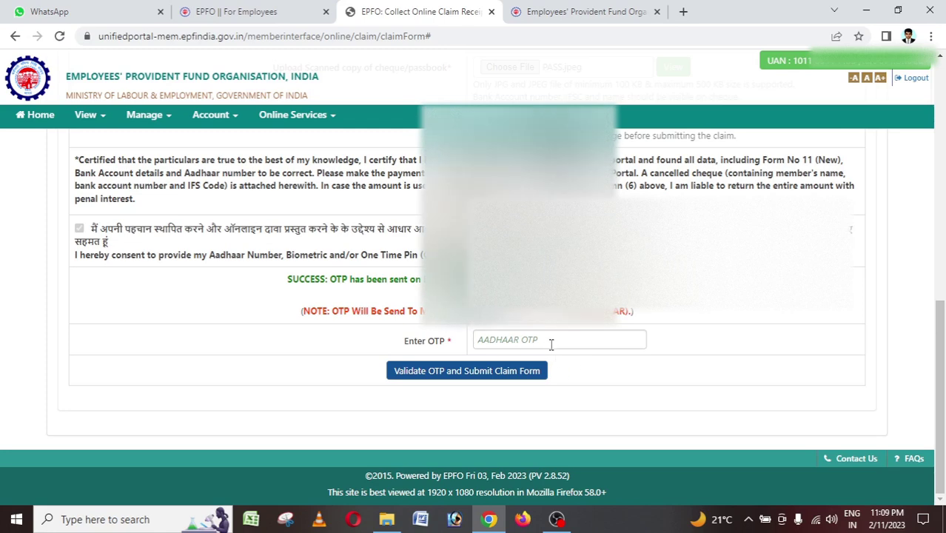
left_click(548, 341)
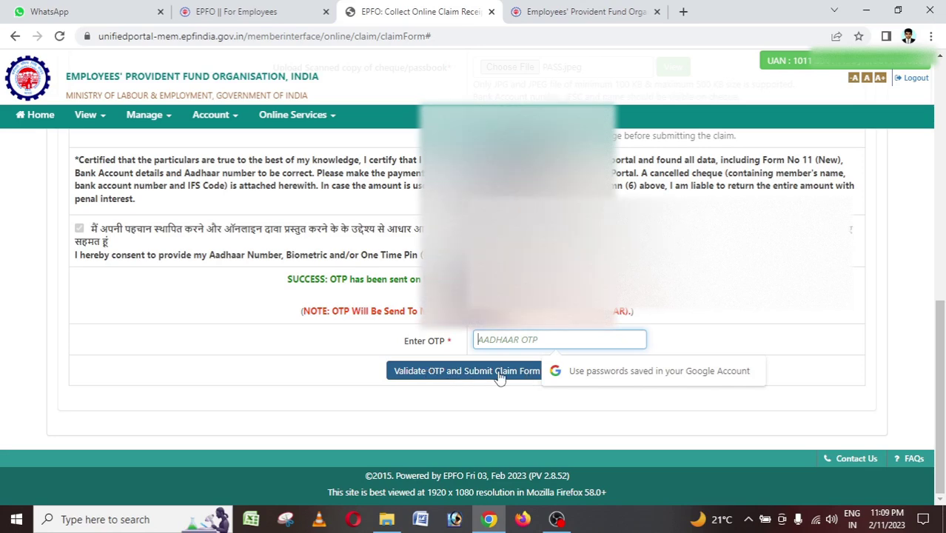
scroll(596, 398, "up", 2)
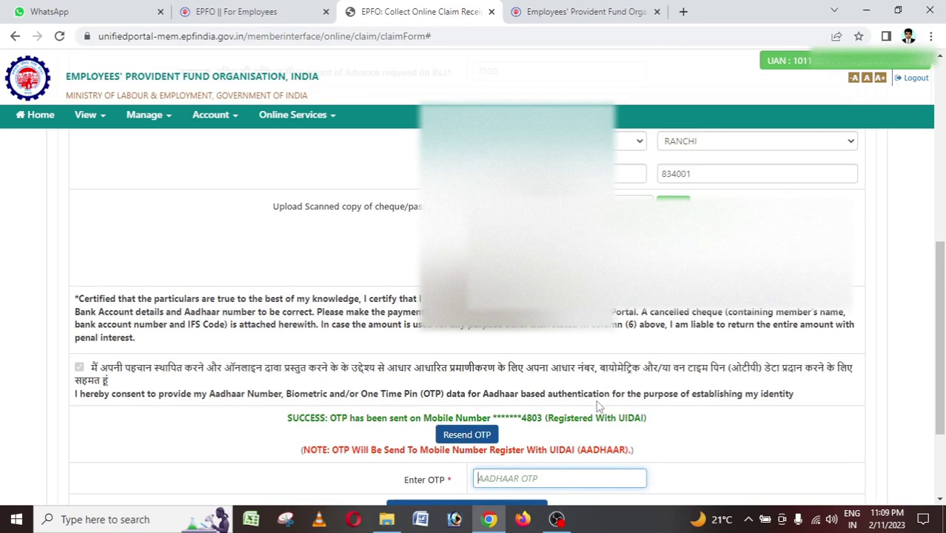
scroll(598, 405, "down", 2)
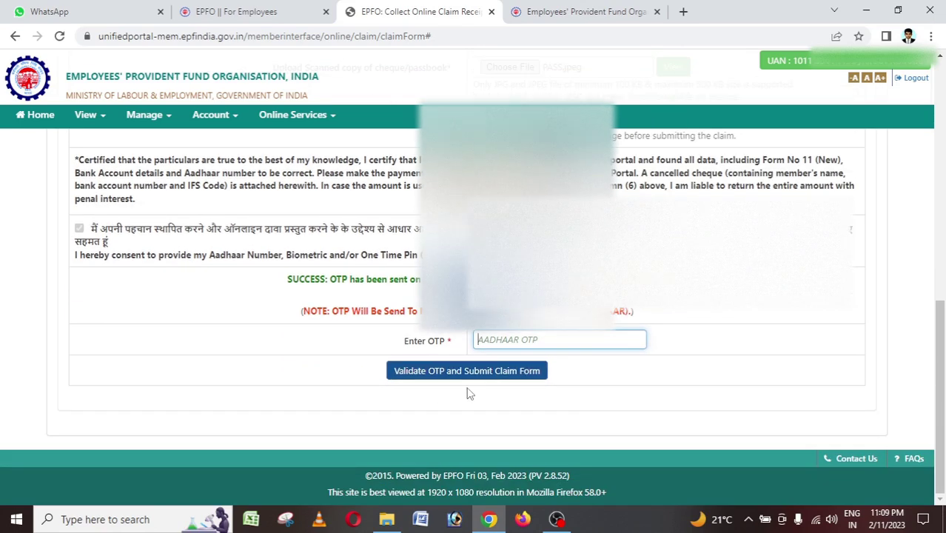
scroll(468, 393, "up", 2)
scroll(718, 412, "down", 2)
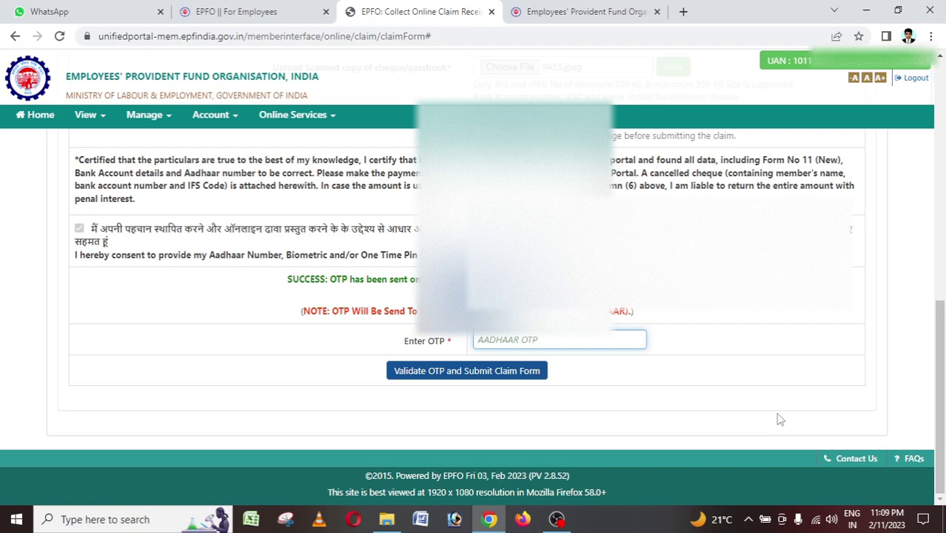
scroll(775, 417, "up", 1)
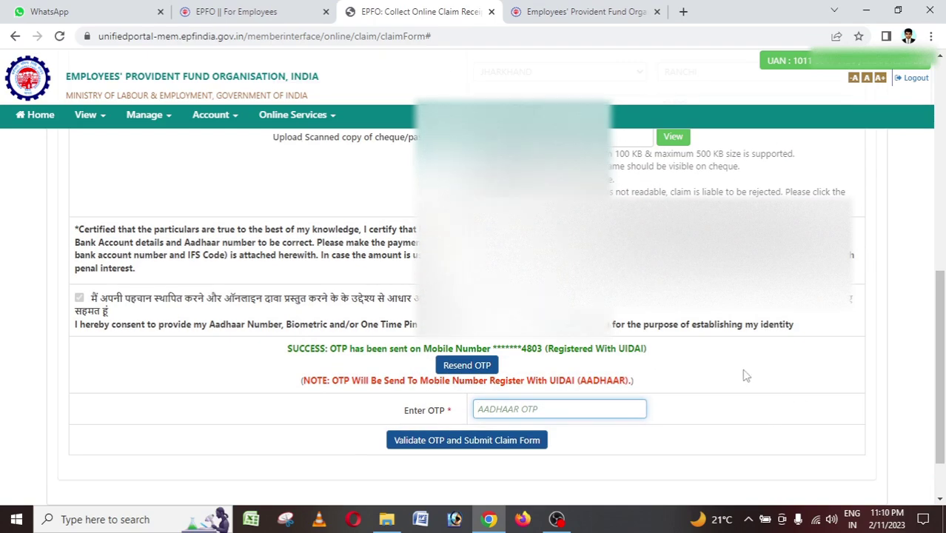
scroll(743, 376, "up", 3)
scroll(745, 376, "up", 3)
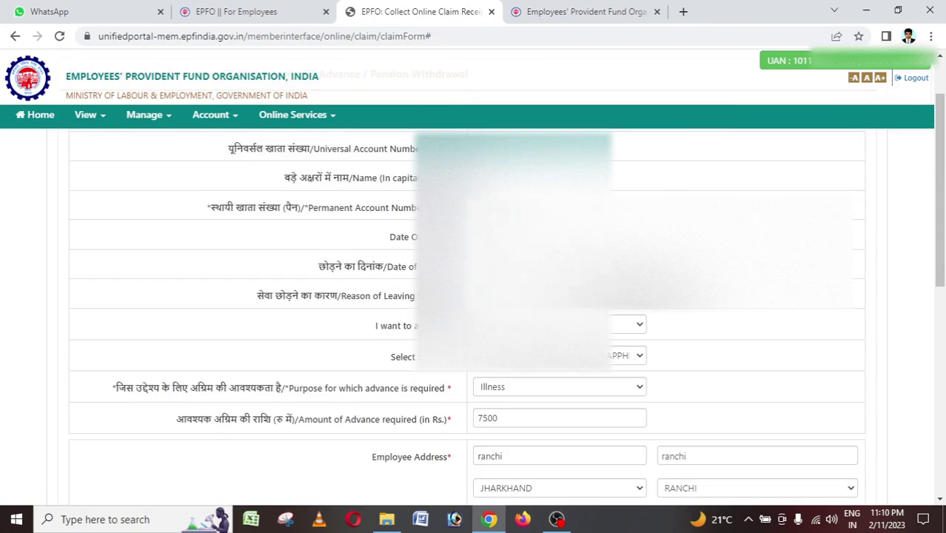
Change the claim type to ONLY PENSION WITHDRAWAL (FORM-10C).
left_click(629, 324)
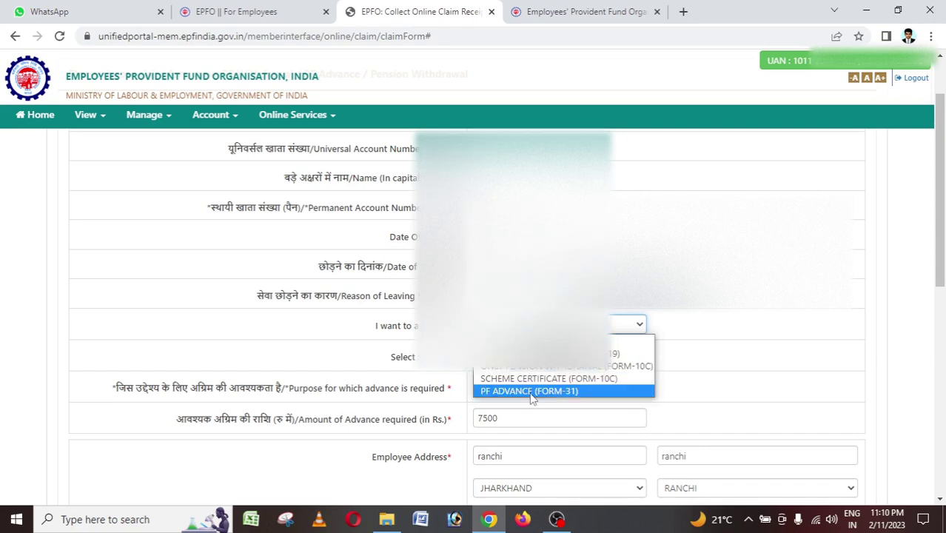
left_click(538, 367)
scroll(544, 399, "down", 1)
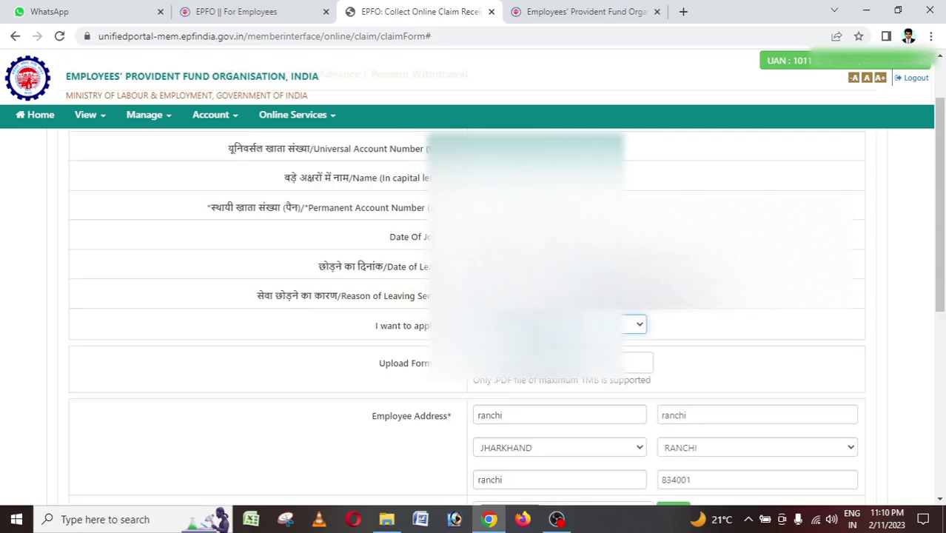
left_click(559, 324)
left_click(529, 391)
scroll(473, 296, "down", 2)
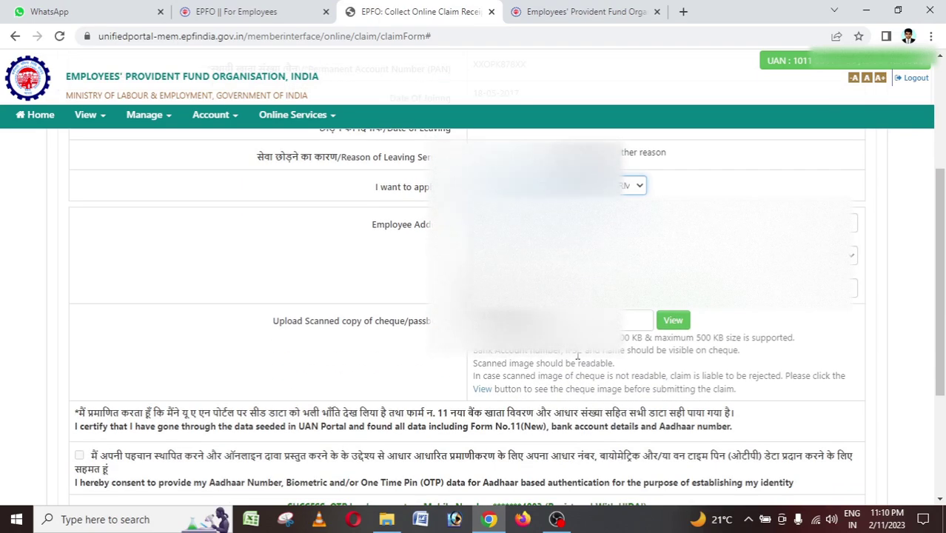
scroll(560, 421, "down", 2)
scroll(560, 422, "up", 5)
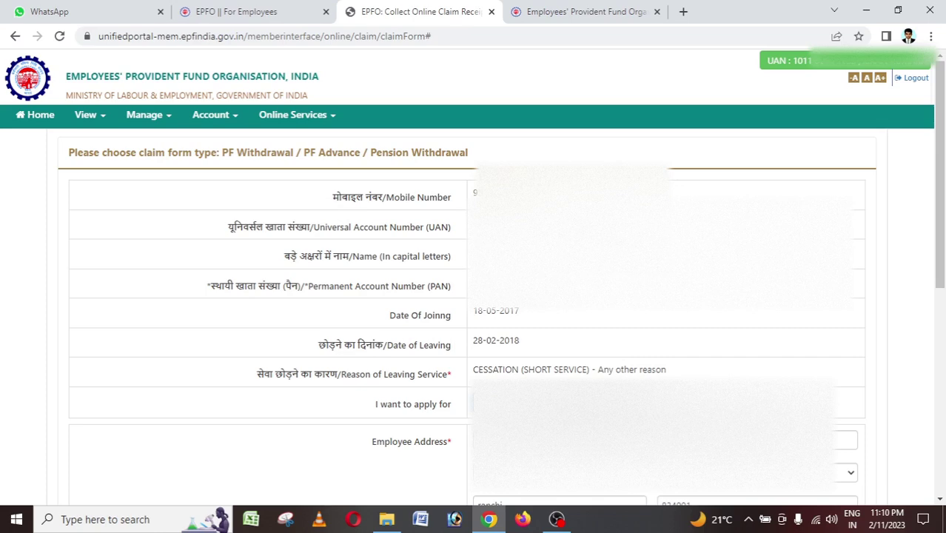
Reopen the claim type list without changing it and review the updated form.
left_click(735, 413)
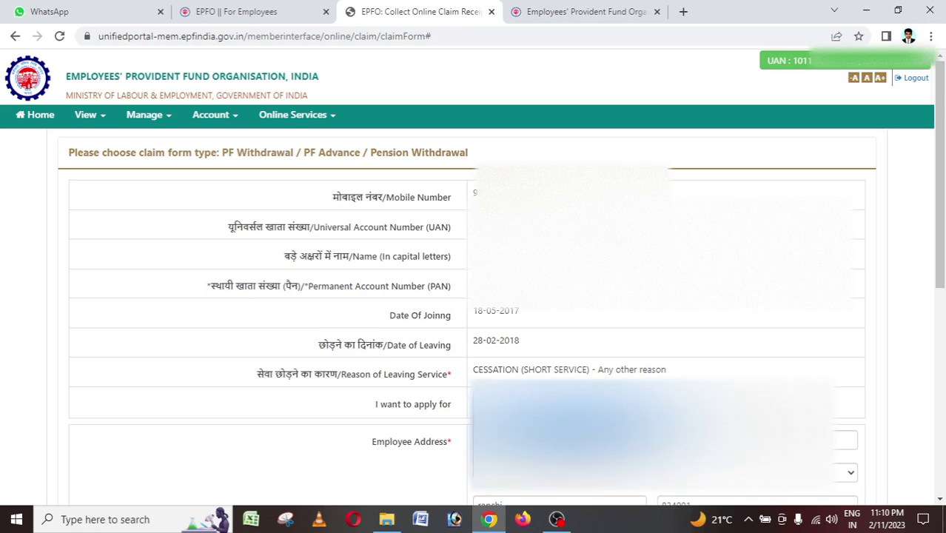
key("Return")
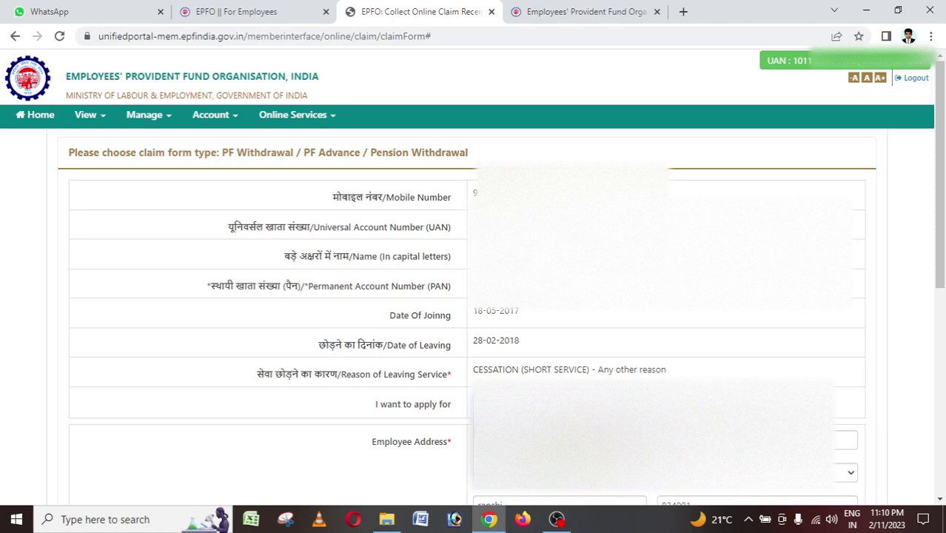
left_click(551, 403)
scroll(465, 359, "down", 3)
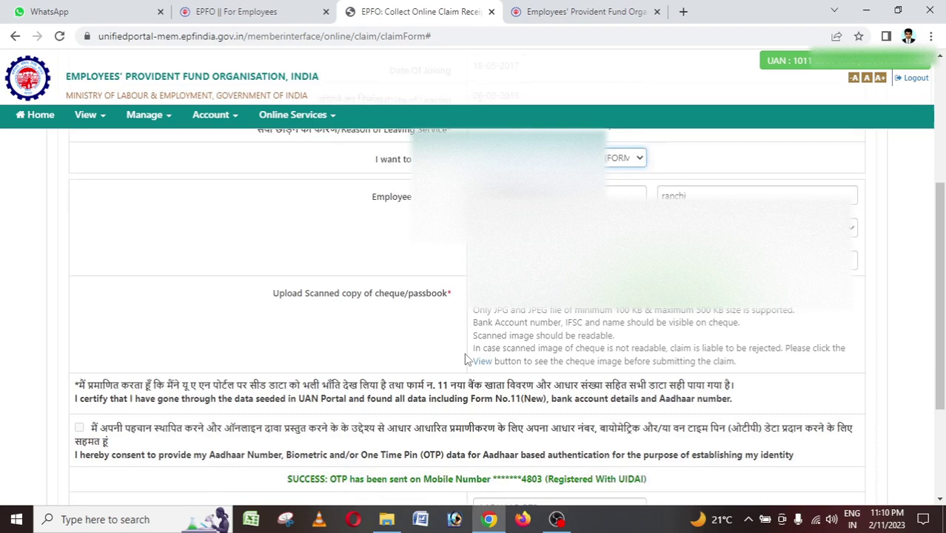
scroll(465, 358, "down", 3)
scroll(549, 400, "up", 3)
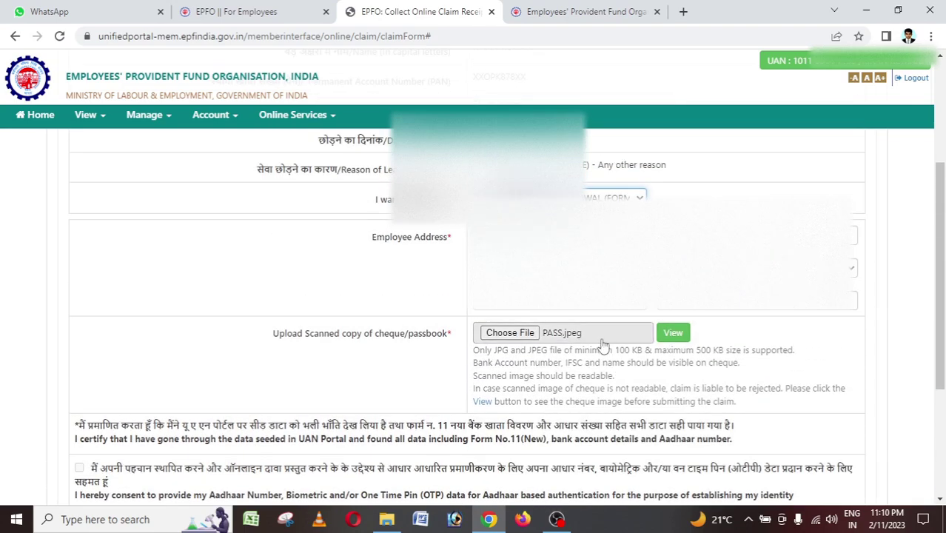
scroll(562, 363, "down", 5)
scroll(651, 363, "up", 2)
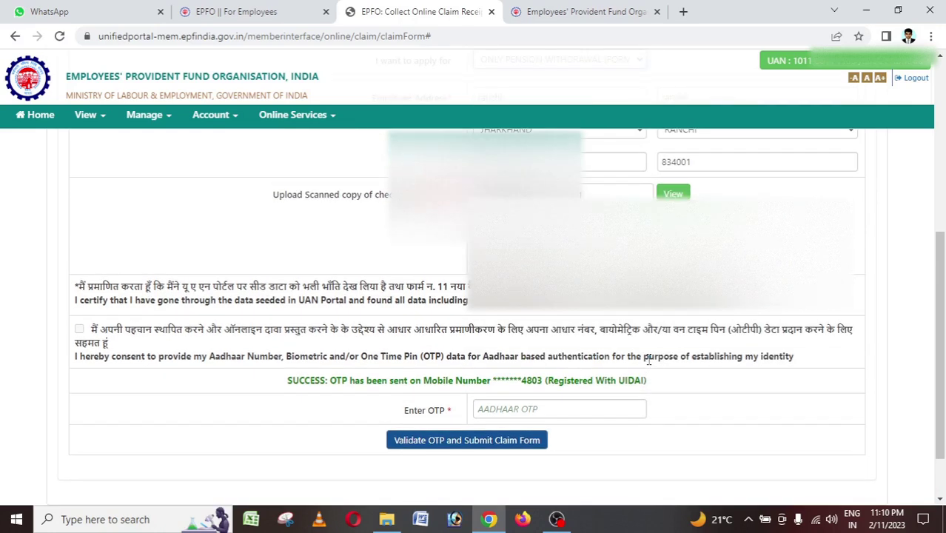
scroll(647, 359, "down", 2)
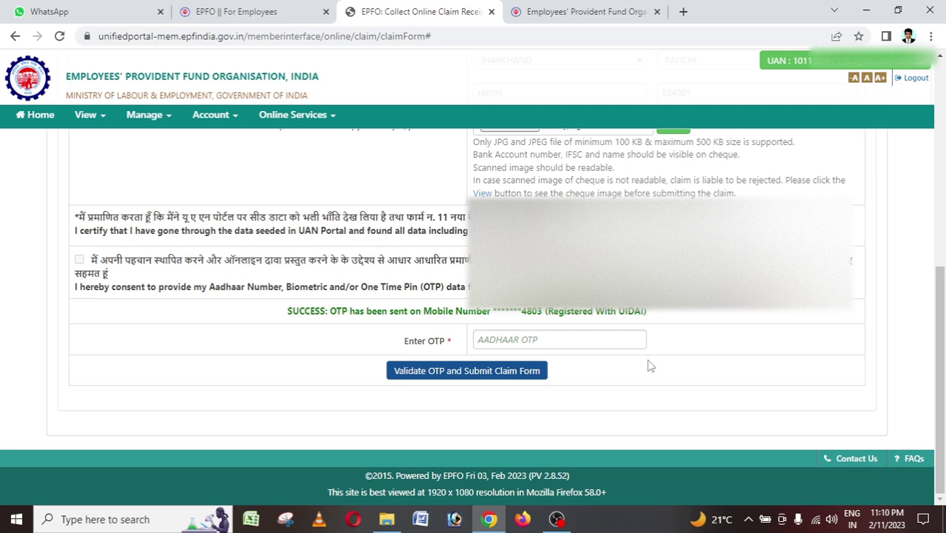
scroll(743, 391, "up", 2)
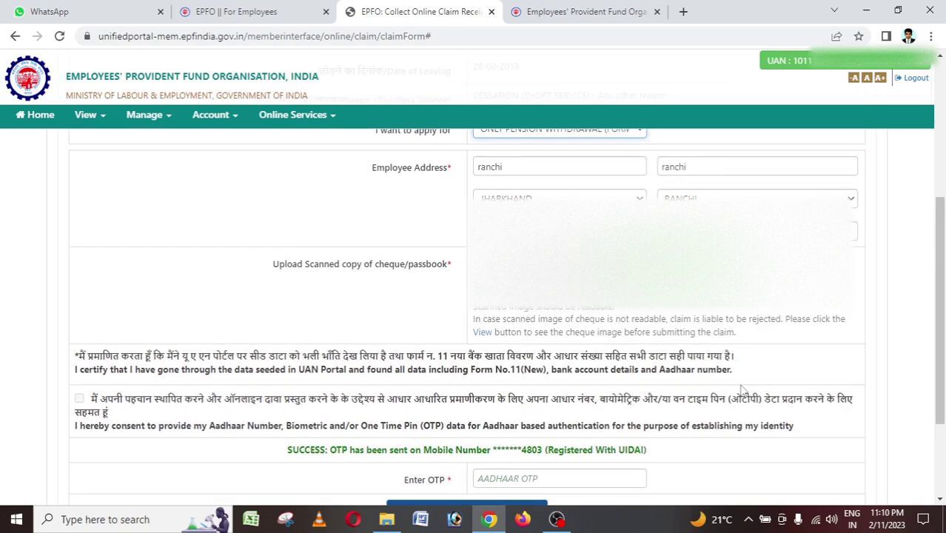